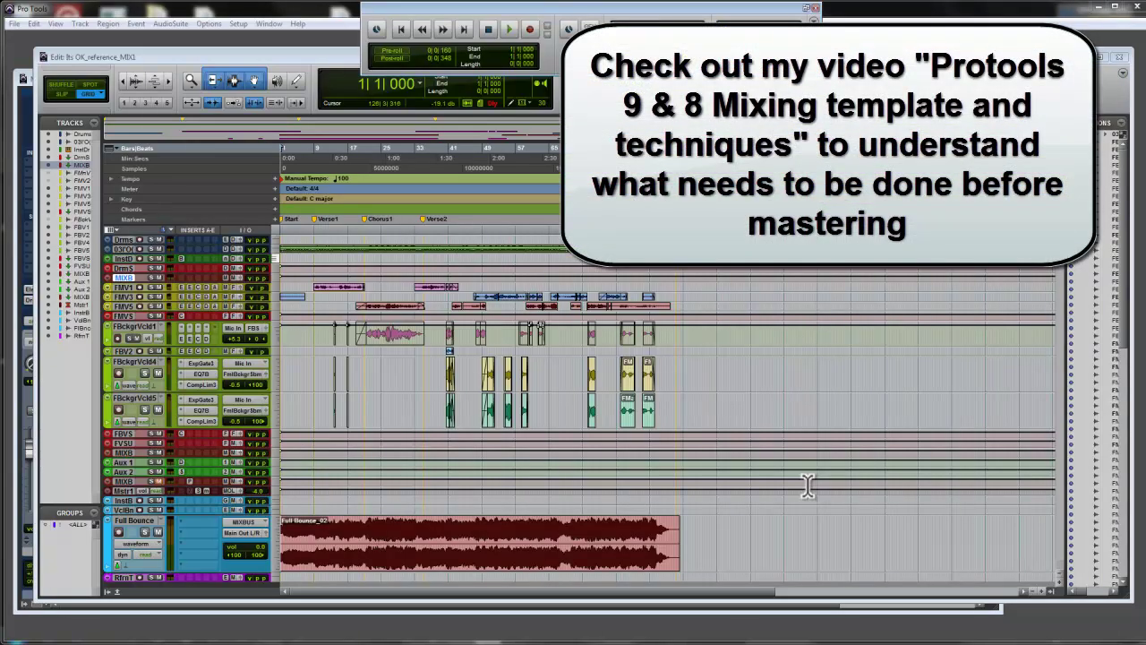
# Step: Select the Full Bounce_02 region and record-enable the Full Bounce track
pyautogui.click(497, 568)
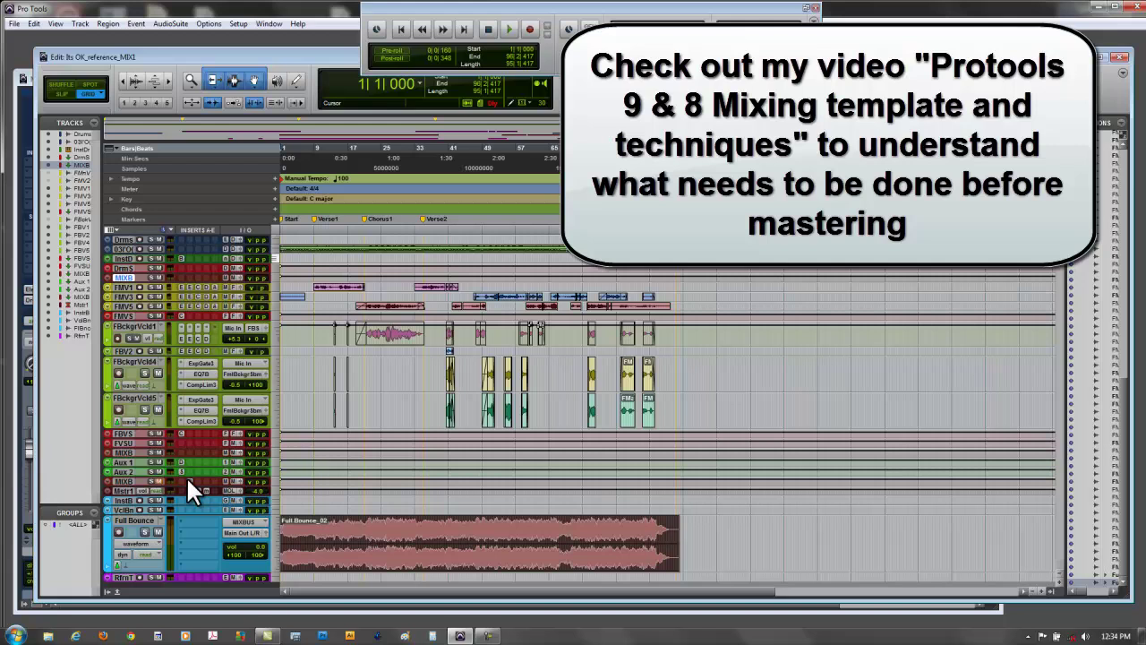
pyautogui.click(118, 532)
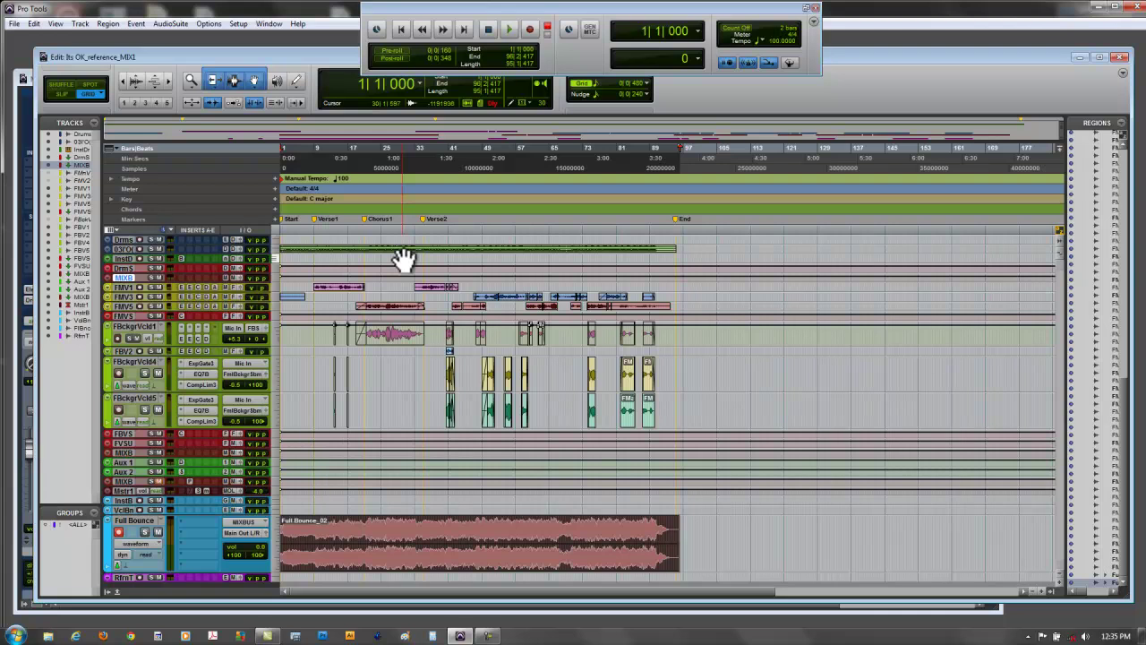
# Step: Create a session from the MASTER96KHz24bit template in the NothingLikeYou_96KHz folder, discarding unsaved changes to the open session
pyautogui.click(15, 24)
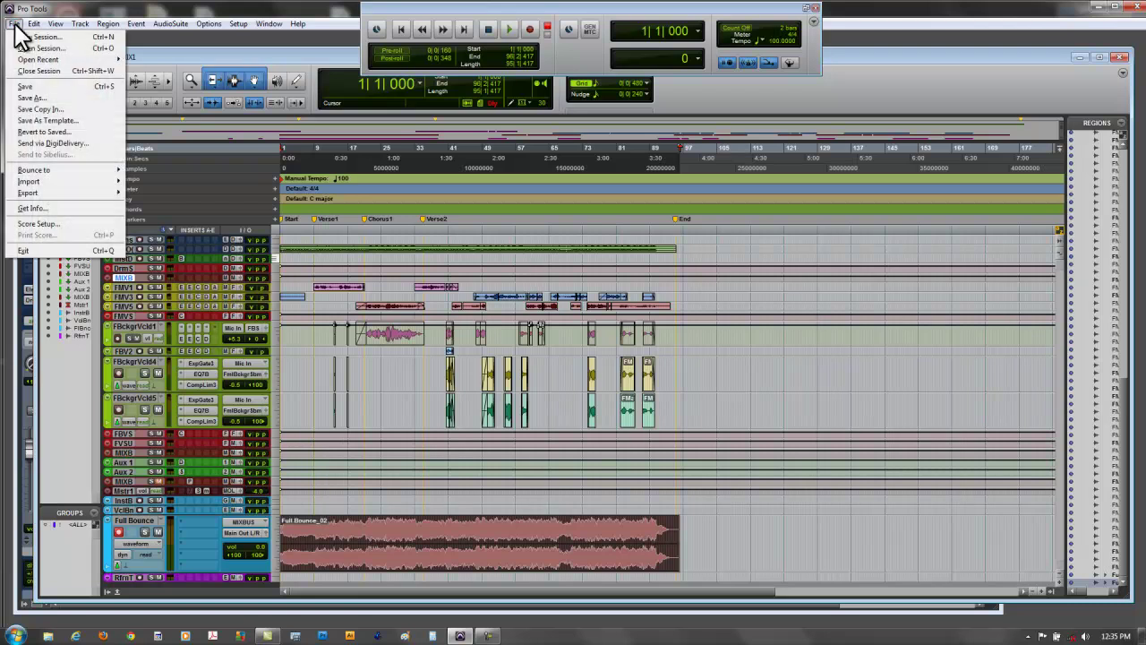
pyautogui.click(47, 38)
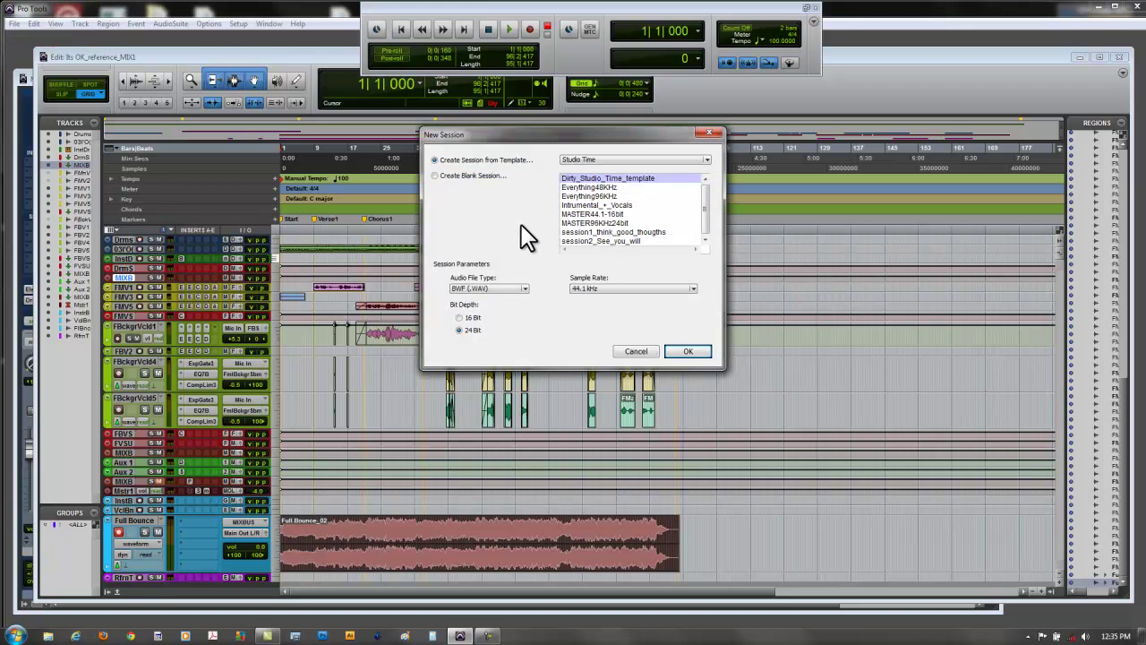
pyautogui.click(617, 224)
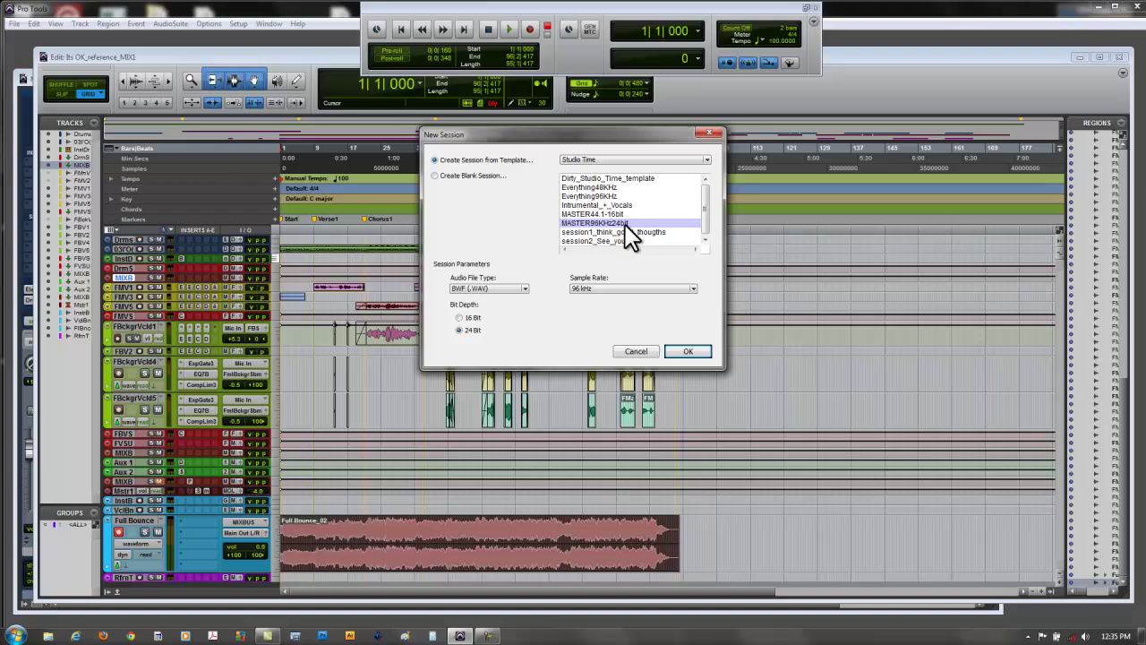
pyautogui.click(690, 351)
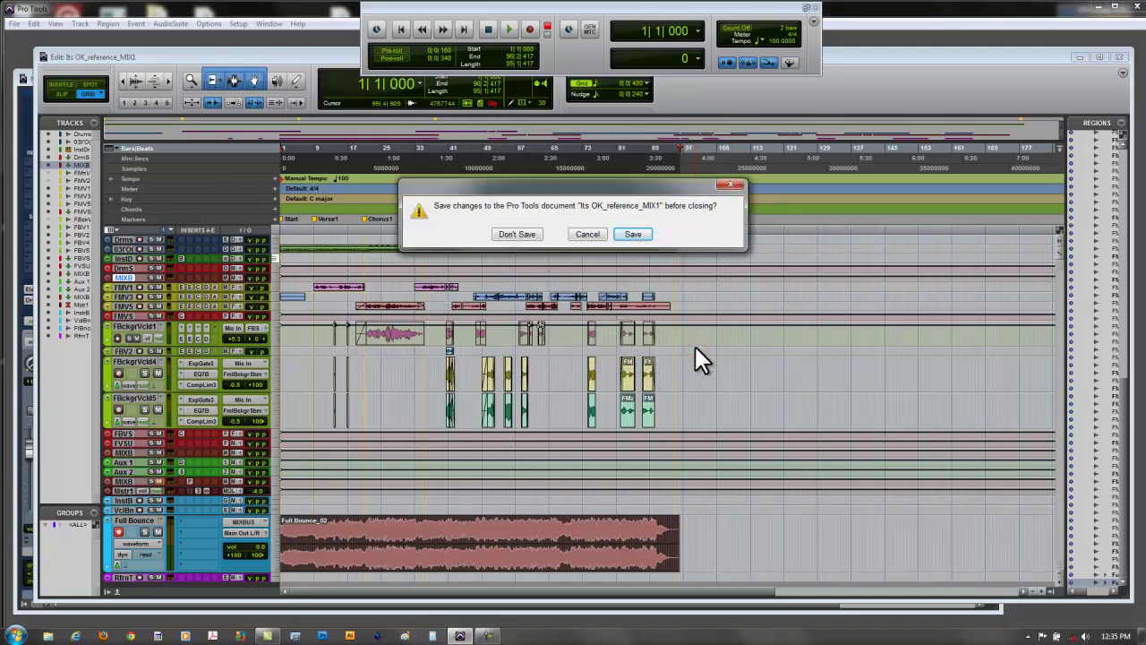
pyautogui.click(519, 235)
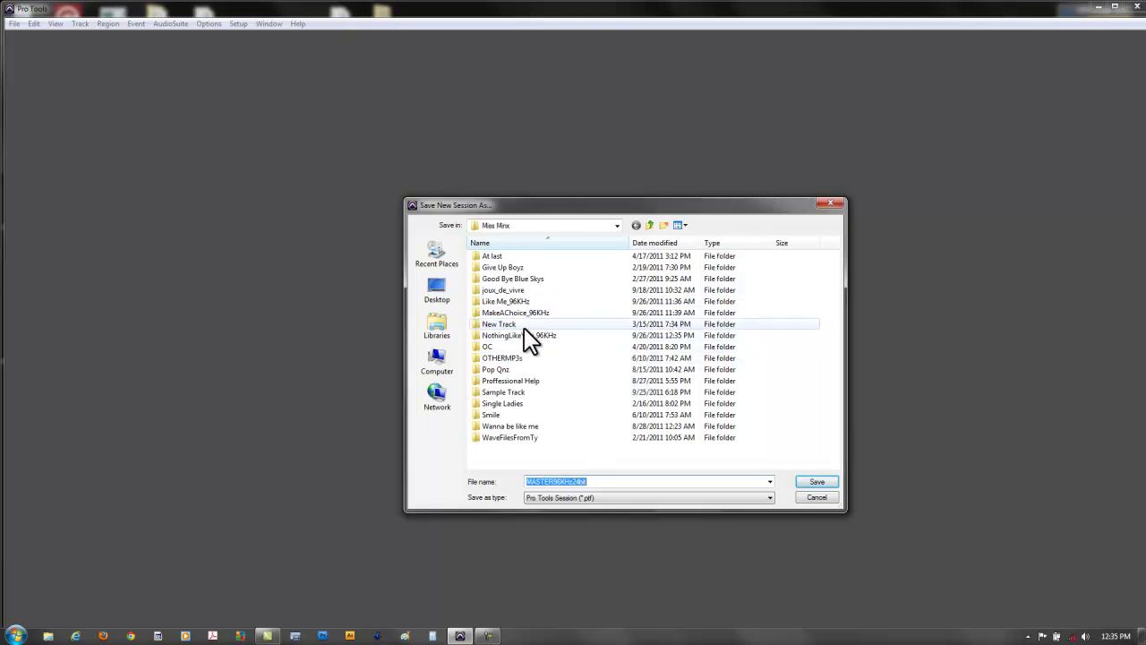
pyautogui.doubleClick(523, 335)
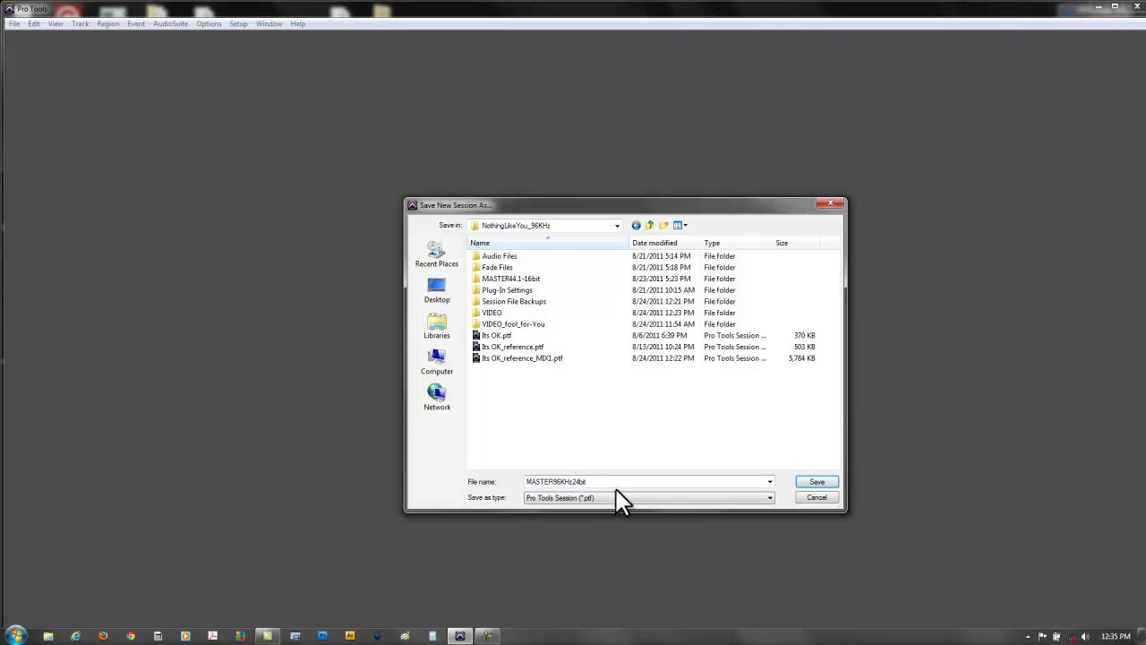
pyautogui.click(815, 484)
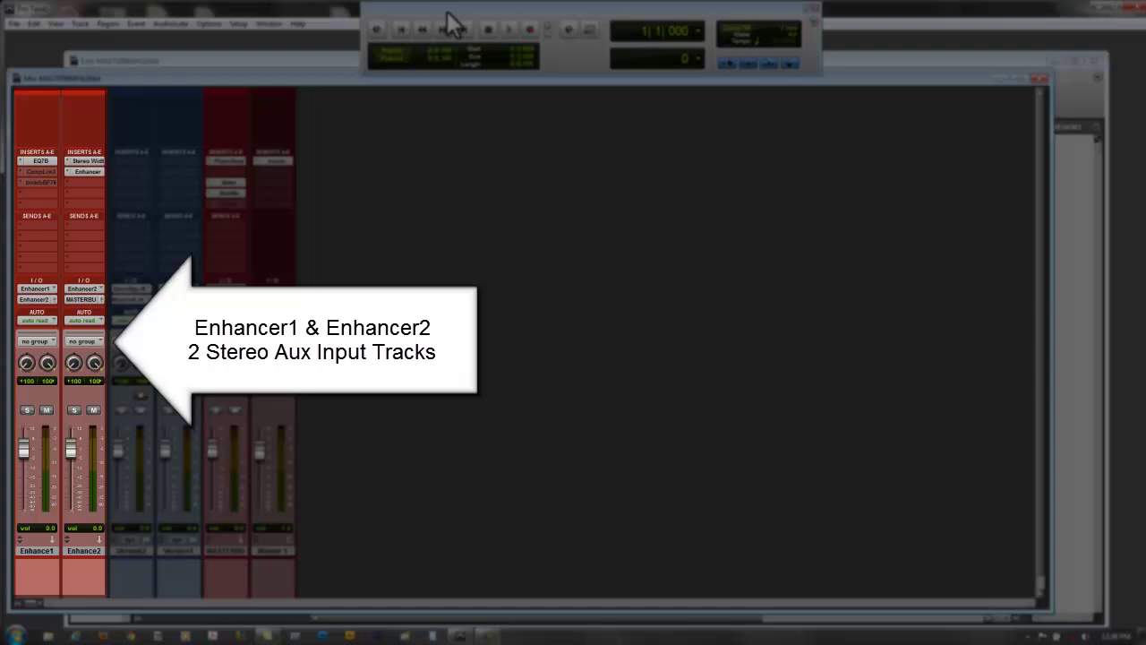
# Step: Review the template's Version2, Version1, Master 1 and MASTERBUS tracks in the mixer, moving the transport window aside
pyautogui.moveTo(447, 20); pyautogui.dragTo(635, 21)
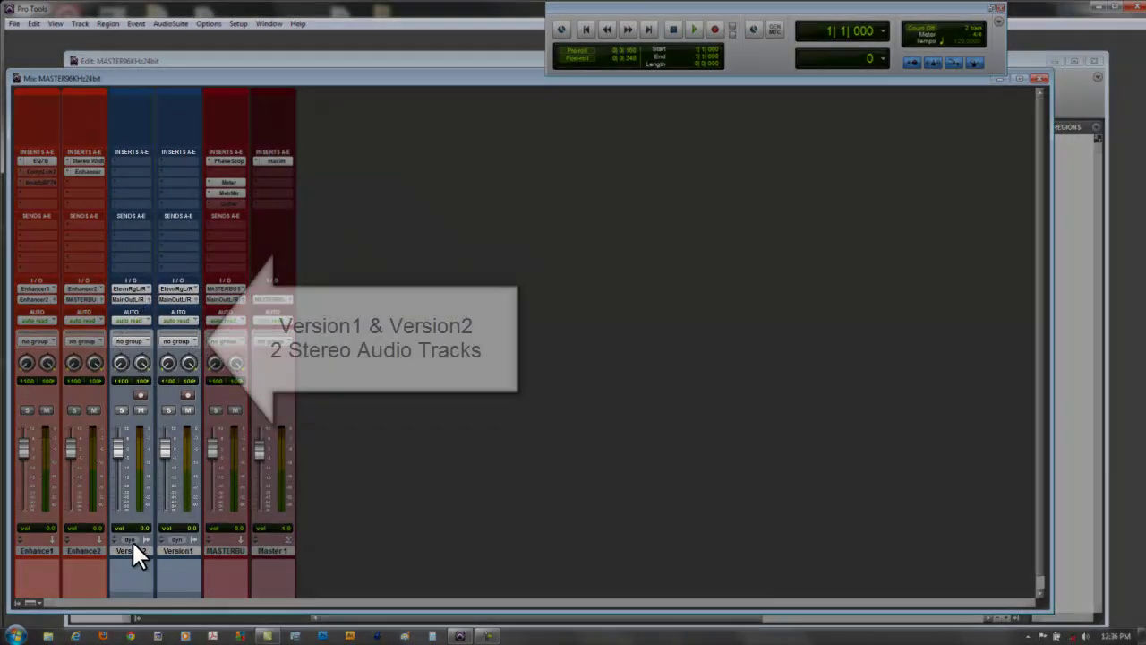
pyautogui.click(132, 550)
pyautogui.keyDown('shift'); pyautogui.click(175, 550); pyautogui.keyUp('shift')
pyautogui.click(136, 549)
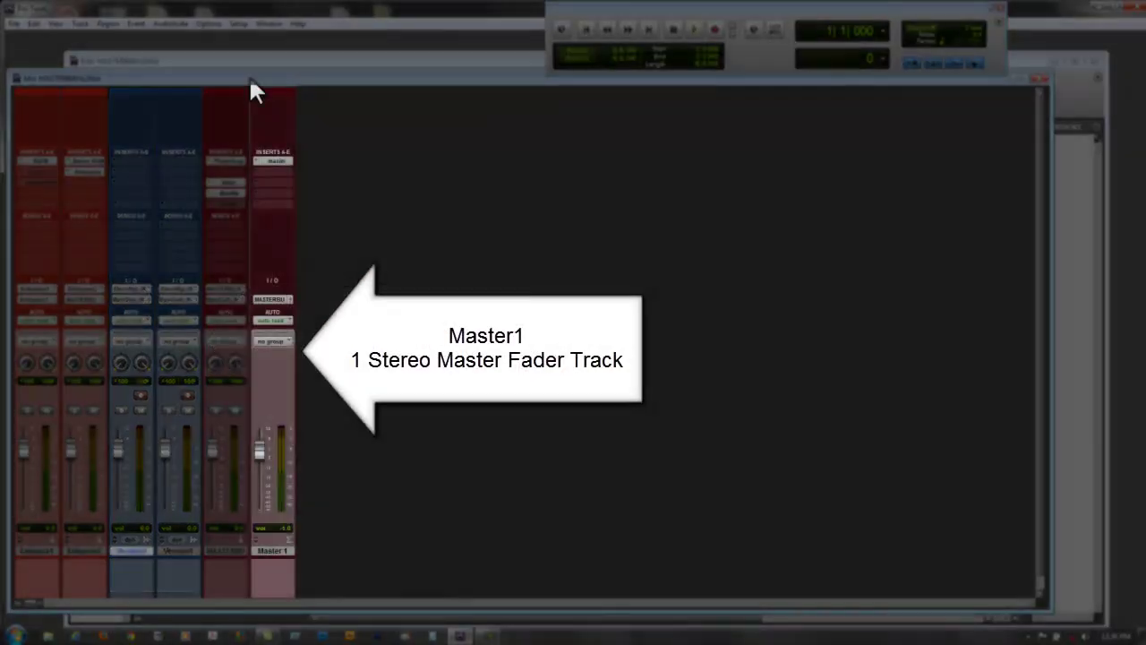
pyautogui.click(273, 551)
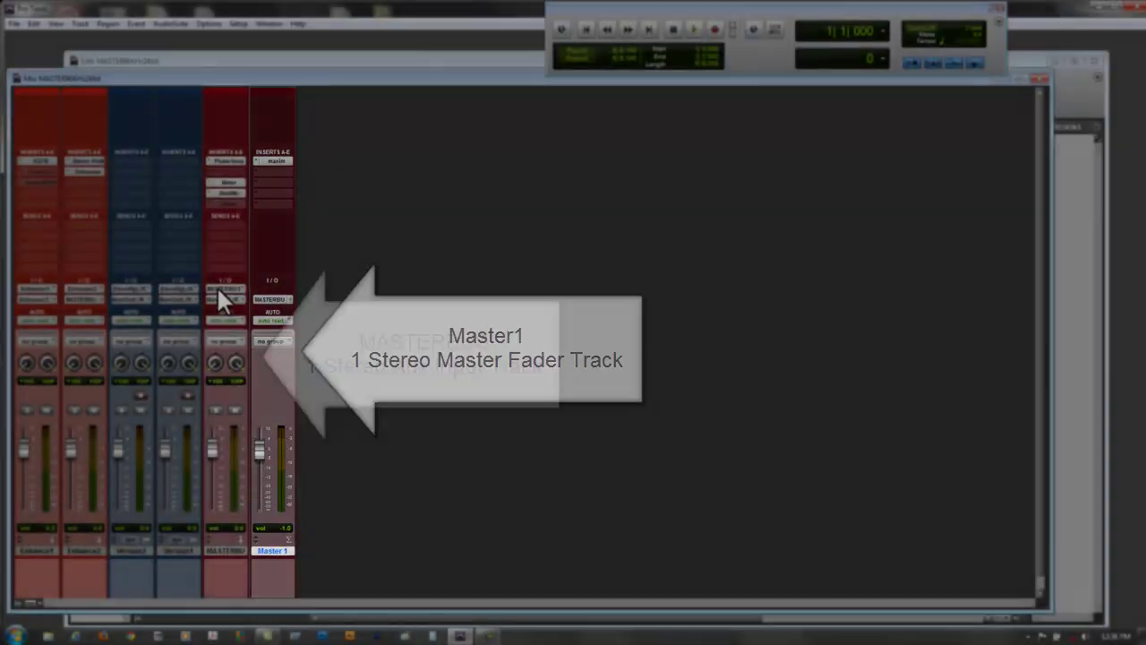
pyautogui.click(224, 550)
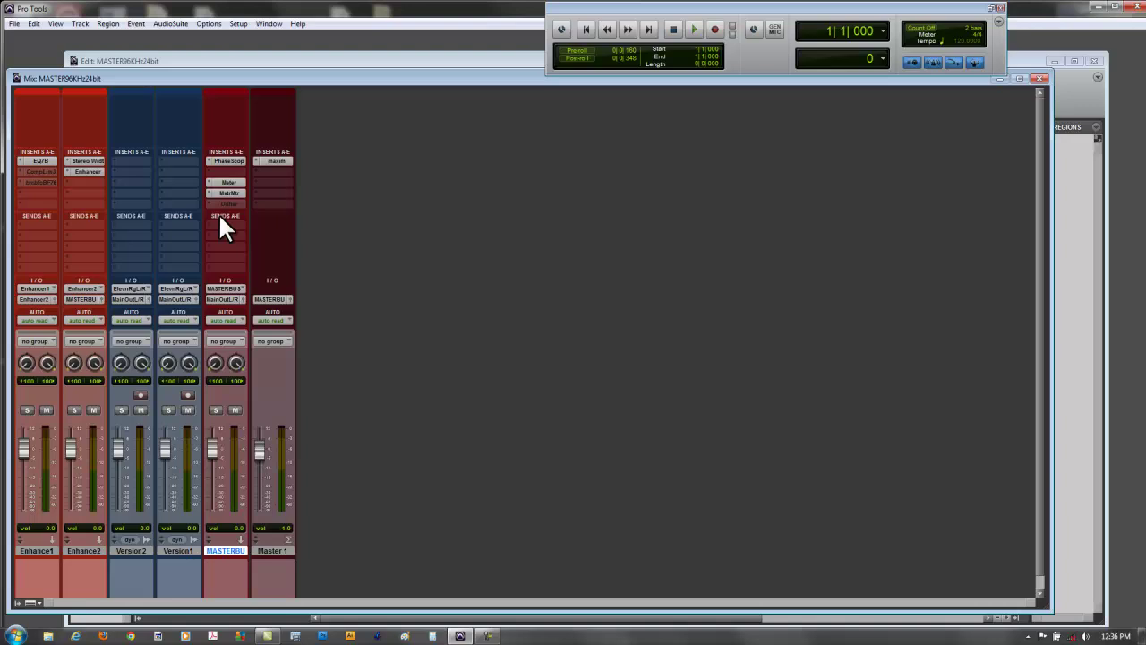
# Step: Bring the edit window forward and open the Workspace browser, placed clear of the track list
pyautogui.click(275, 60)
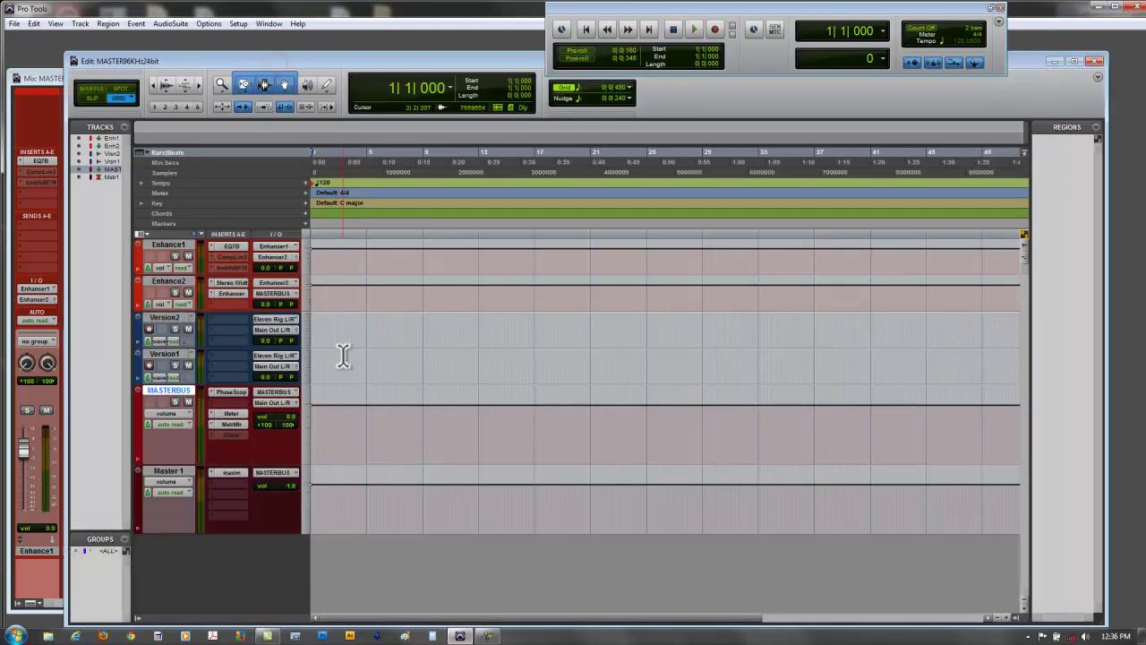
pyautogui.click(269, 24)
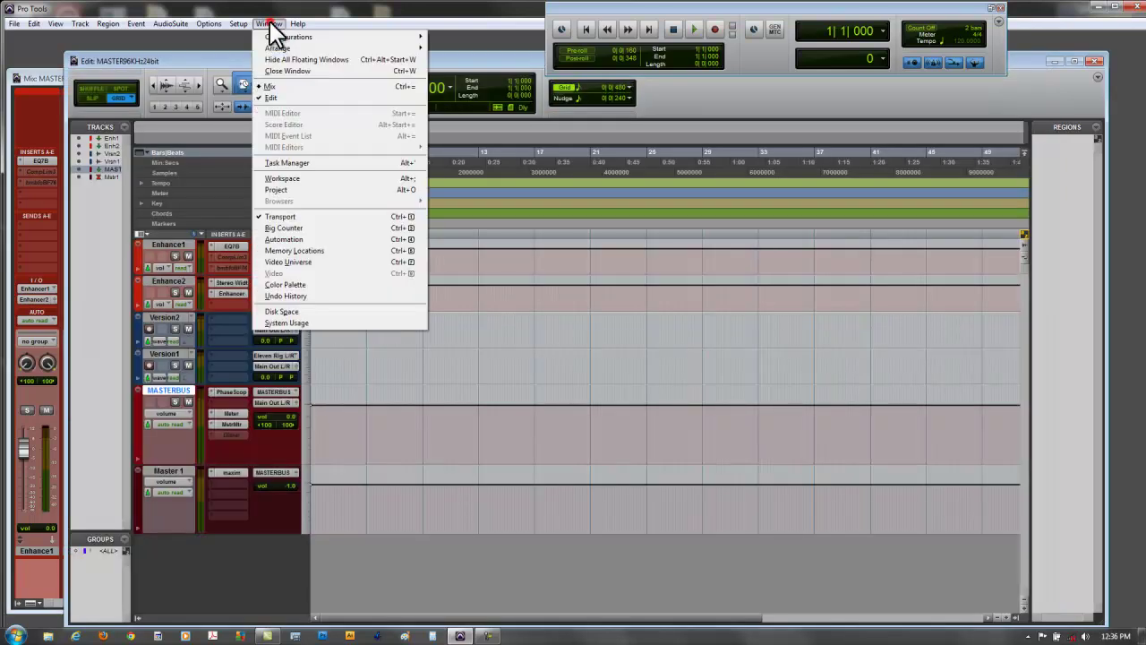
pyautogui.click(296, 177)
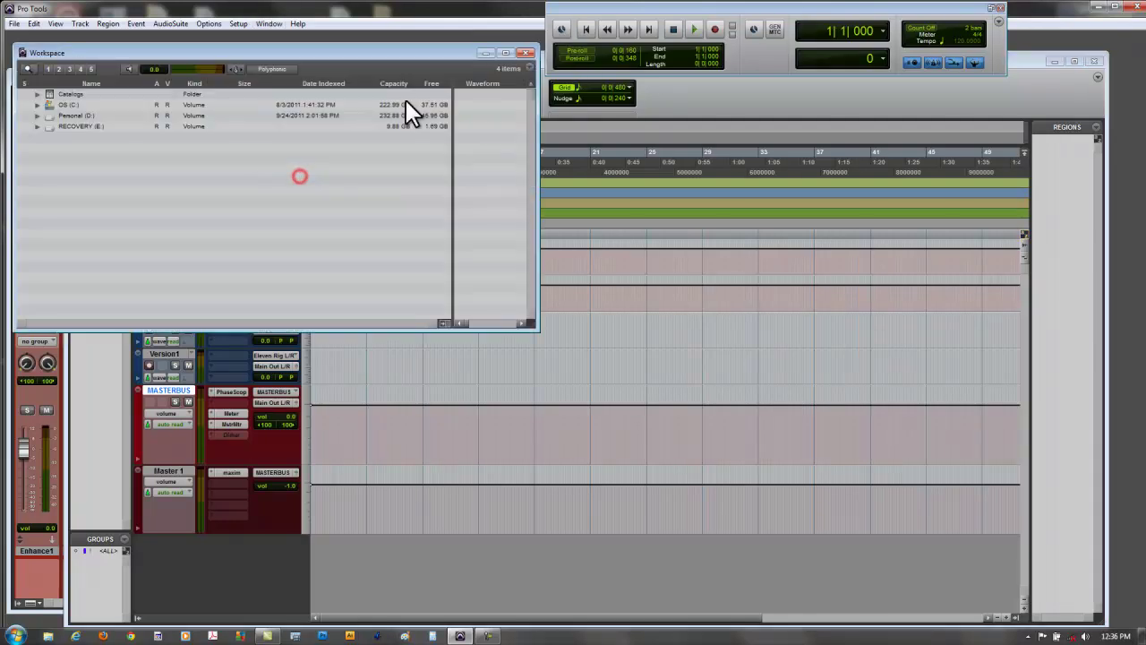
pyautogui.moveTo(360, 53); pyautogui.dragTo(709, 42)
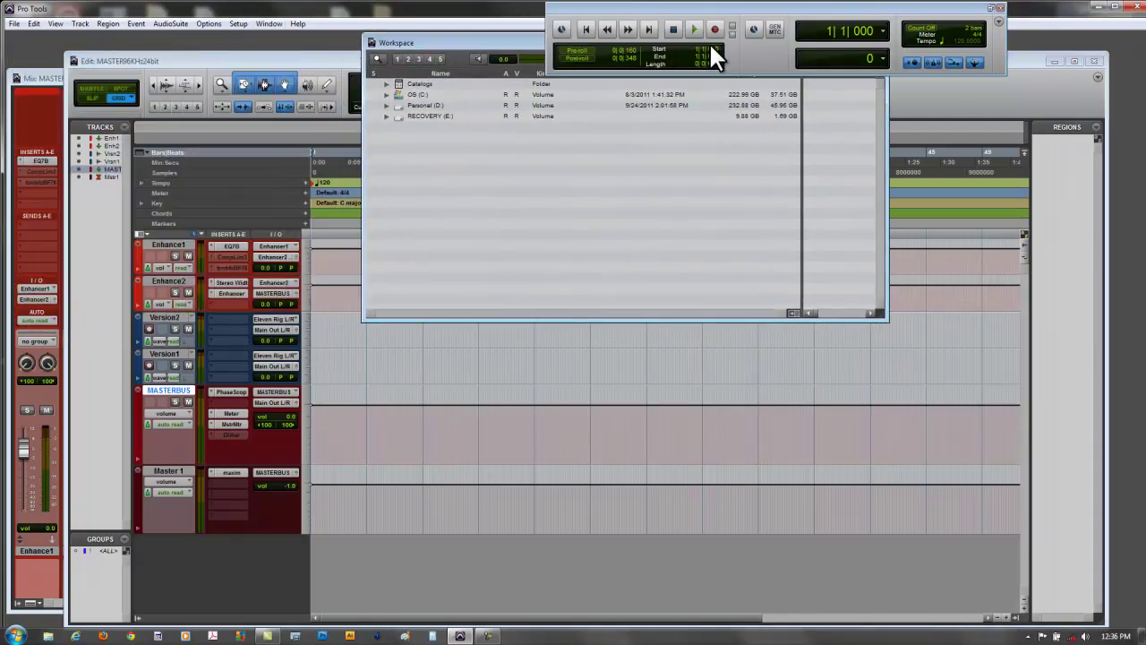
# Step: Browse the Personal (D:) drive to the Audio Files folder inside NothingLikeYou_96KHz, widening the Name column
pyautogui.click(385, 106)
pyautogui.click(398, 128)
pyautogui.click(410, 182)
pyautogui.click(422, 232)
pyautogui.scroll(-3, 461, 195)
pyautogui.scroll(-1, 461, 194)
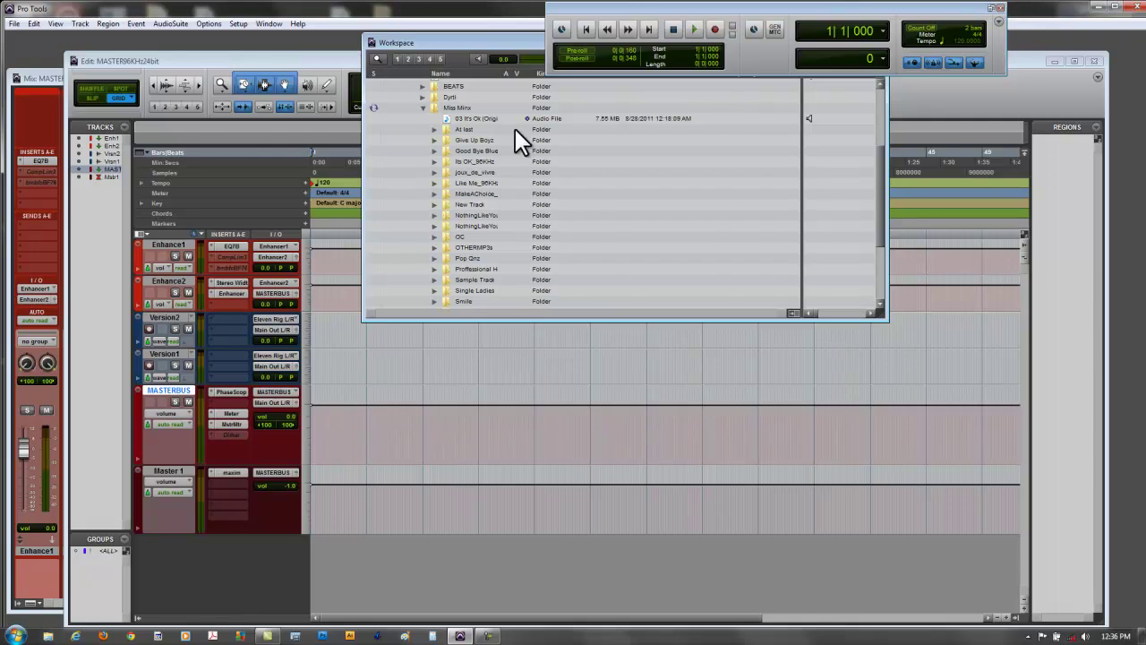
pyautogui.moveTo(501, 71); pyautogui.dragTo(528, 76)
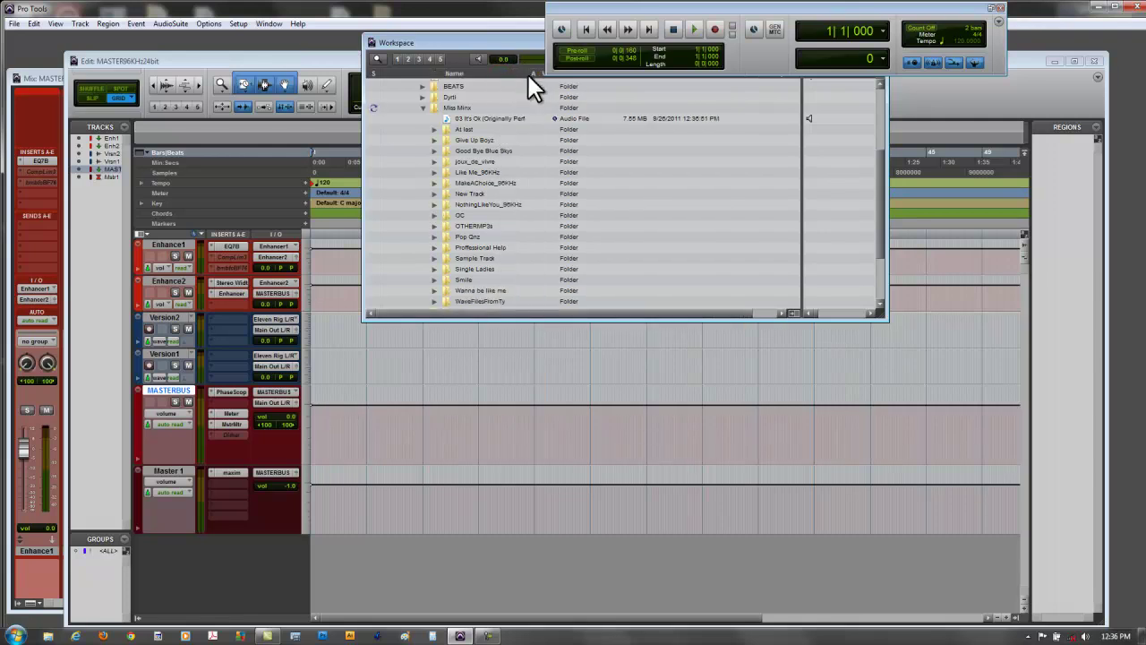
pyautogui.click(434, 204)
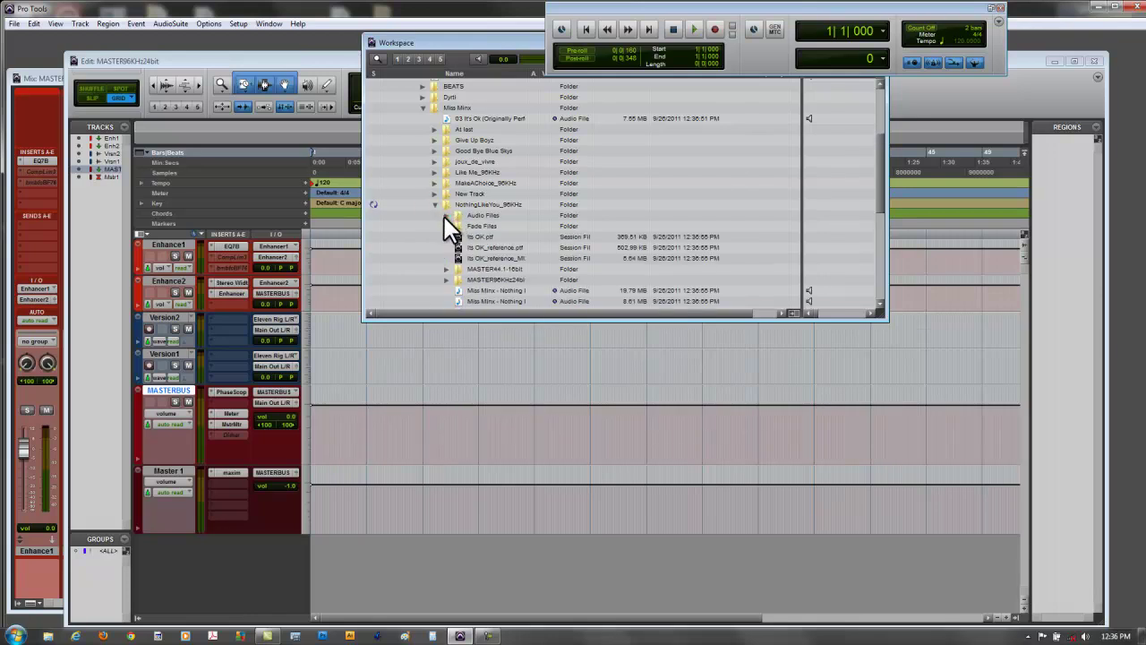
pyautogui.click(446, 215)
# Step: Import the two Full Bounce_02 audio files as a new stereo track and place that track above Enhance1
pyautogui.scroll(-3, 540, 221)
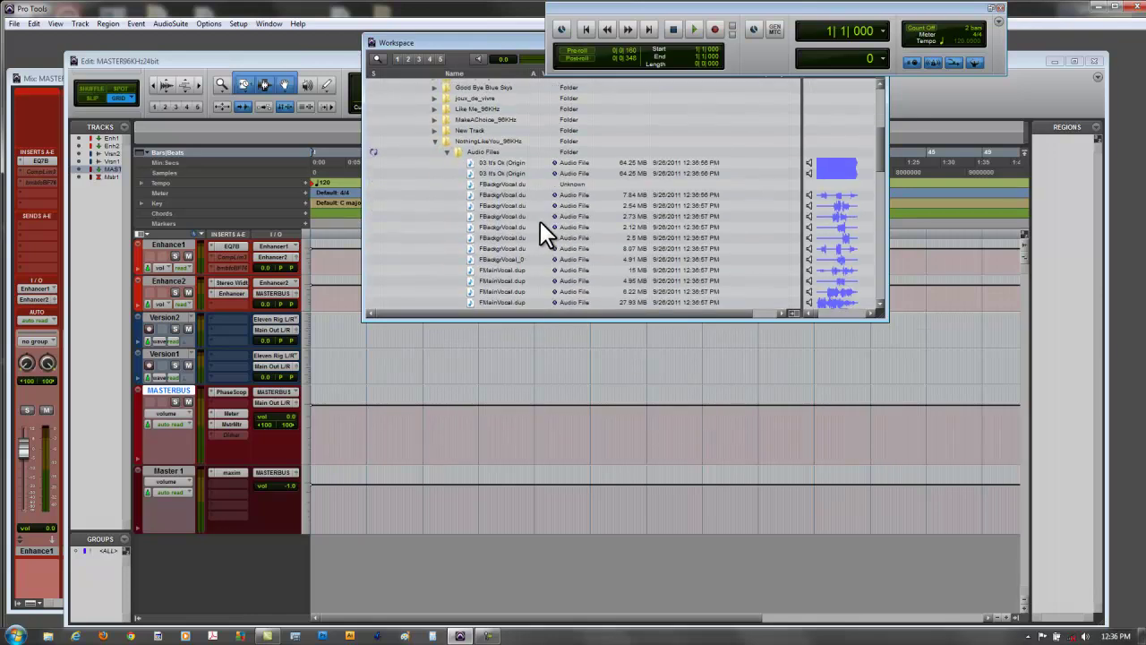
pyautogui.scroll(-10, 539, 199)
pyautogui.scroll(-3, 539, 197)
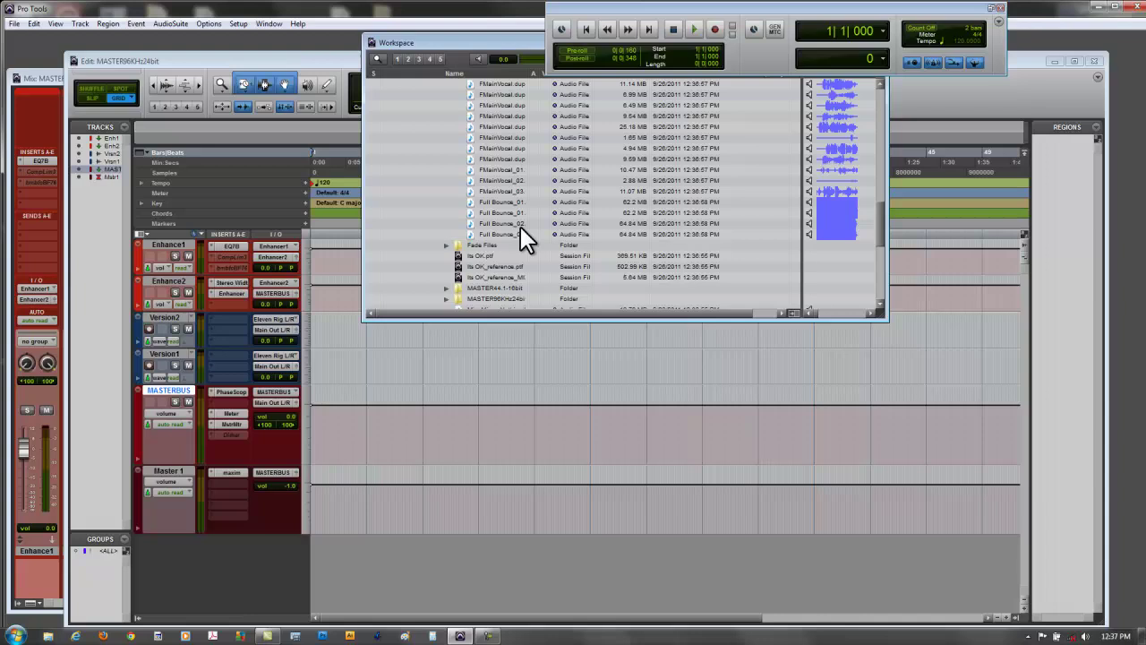
pyautogui.click(502, 225)
pyautogui.keyDown('shift'); pyautogui.click(502, 234); pyautogui.keyUp('shift')
pyautogui.moveTo(503, 42); pyautogui.dragTo(733, 109)
pyautogui.moveTo(736, 297); pyautogui.dragTo(99, 226)
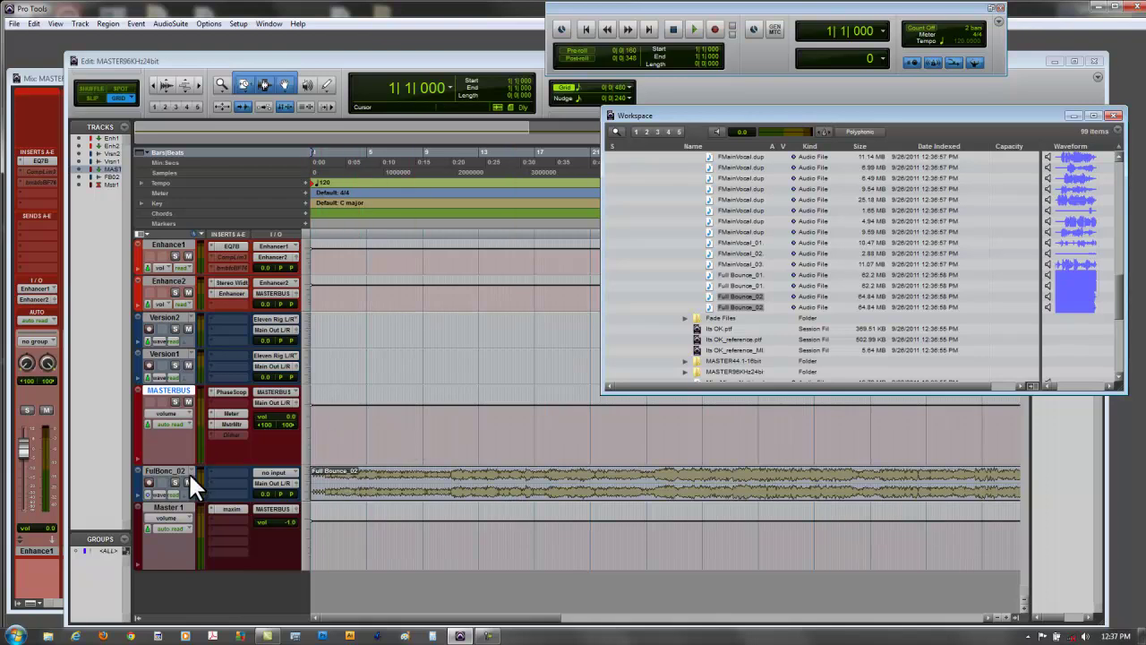
pyautogui.moveTo(161, 470); pyautogui.dragTo(181, 243)
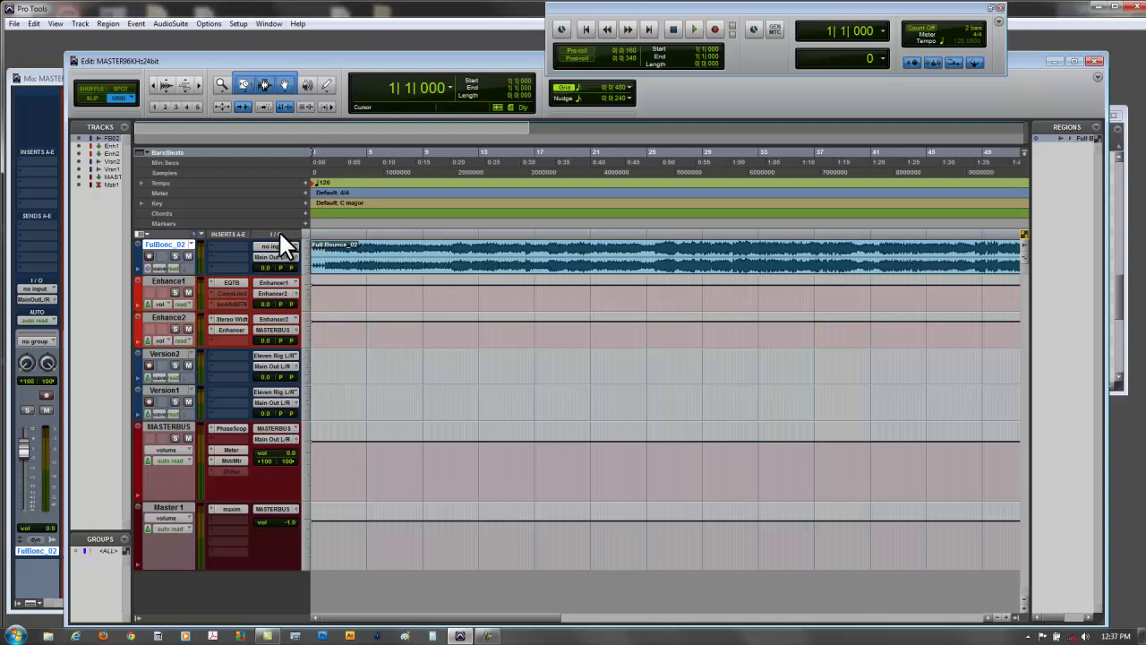
# Step: Route the output of the imported Full Bounce track to the Enhancer1 (Stereo) bus
pyautogui.click(270, 255)
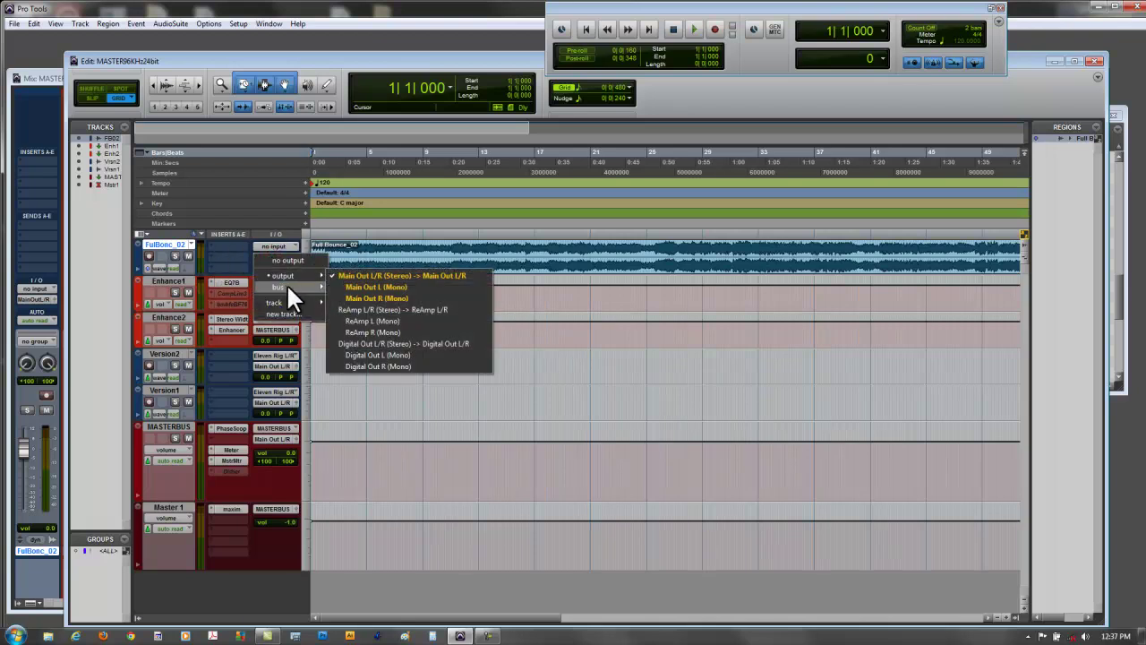
pyautogui.moveTo(287, 285)
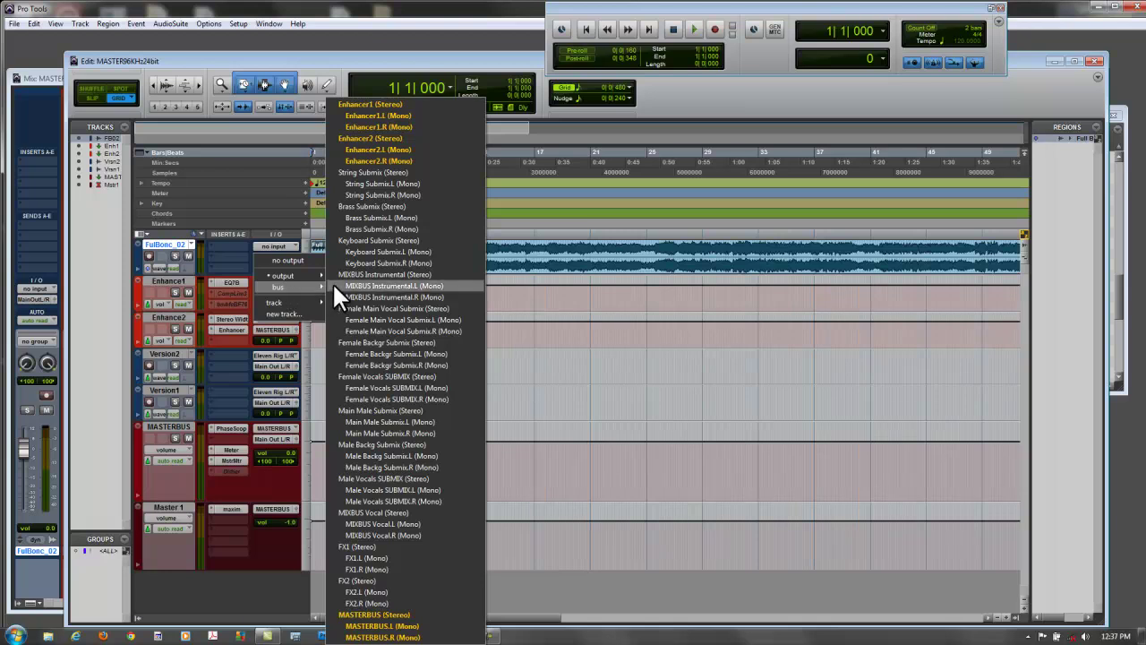
pyautogui.click(399, 104)
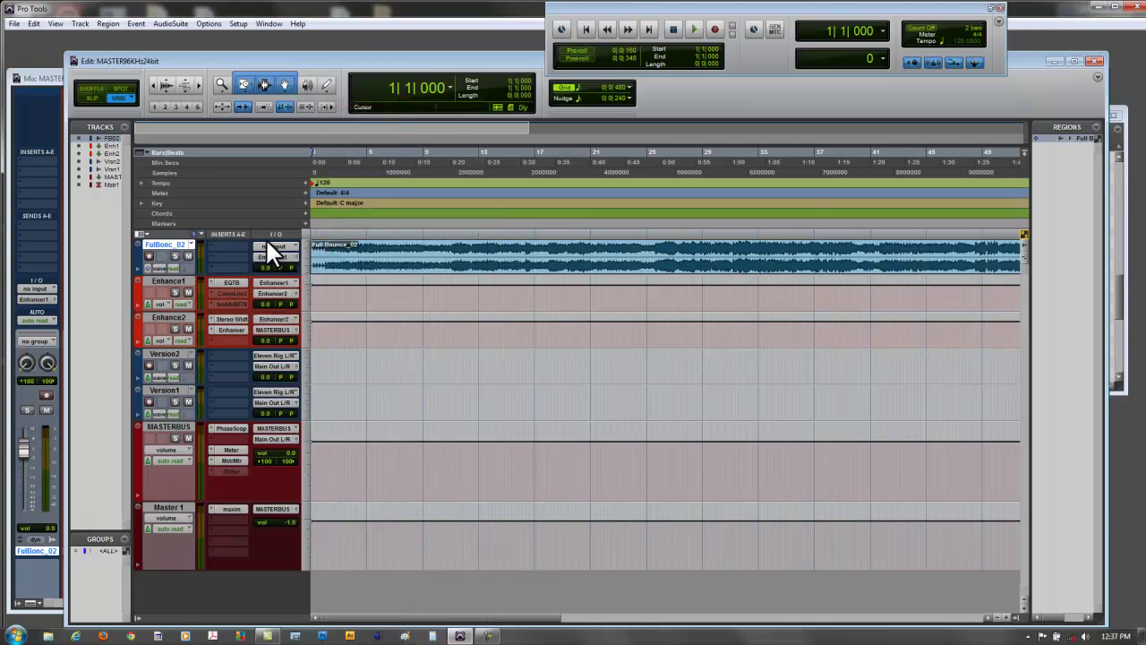
# Step: Check the output routing choices of Enhance1 and increase the height of that track
pyautogui.click(282, 293)
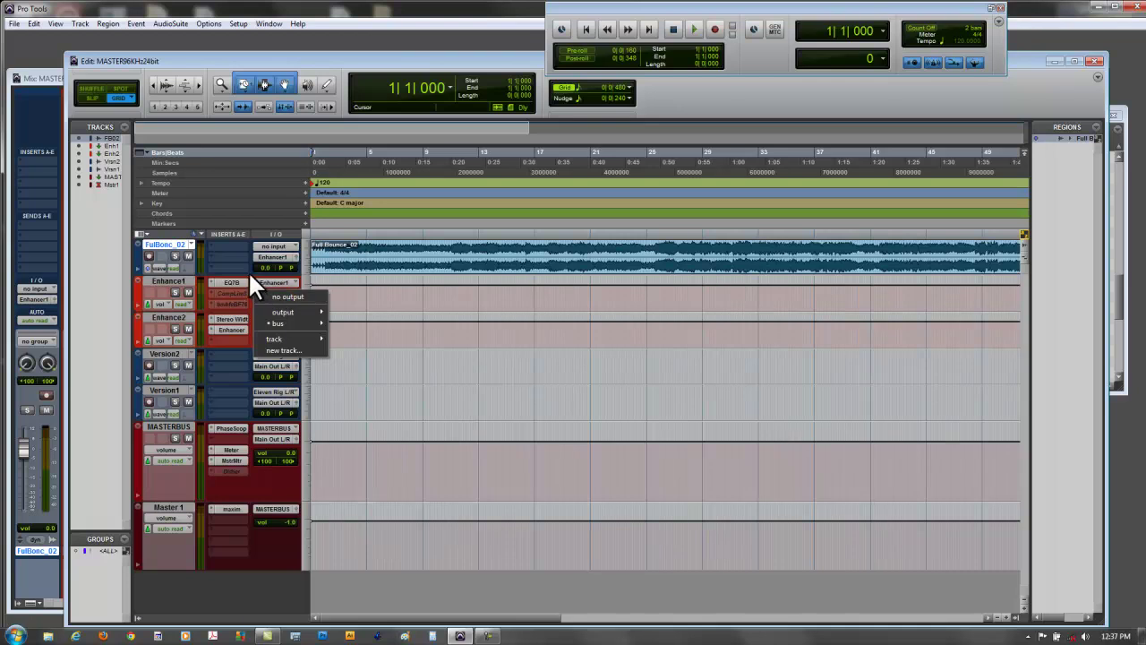
pyautogui.click(257, 318)
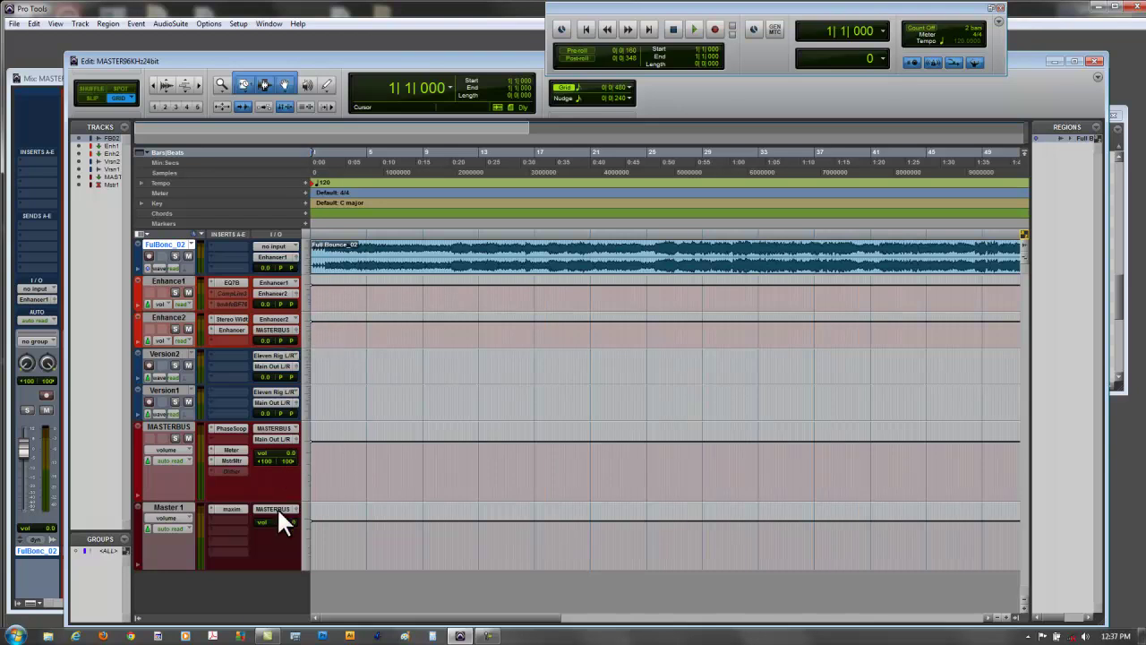
pyautogui.click(163, 426)
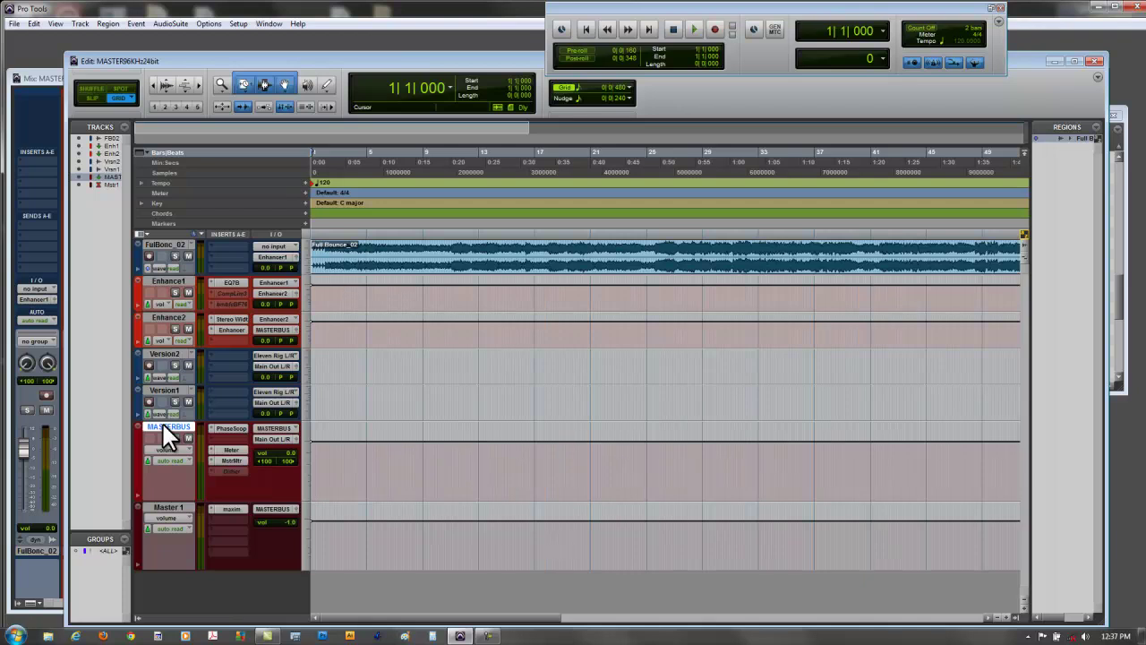
pyautogui.moveTo(208, 308); pyautogui.dragTo(205, 318)
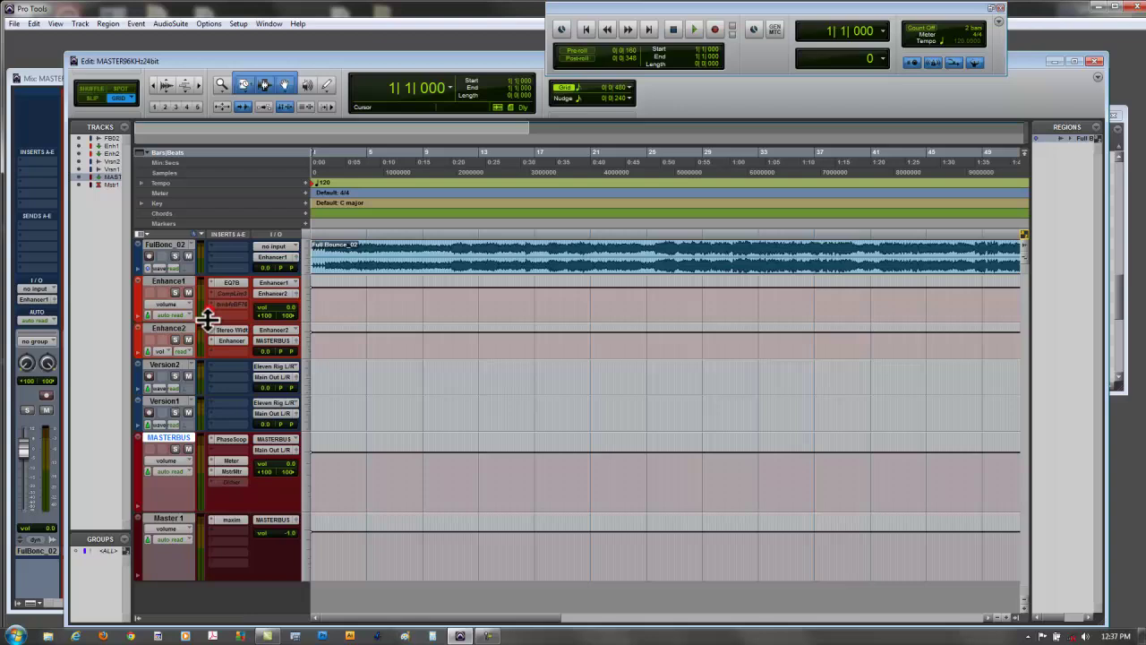
# Step: Open the EQ 3 7-Band on Enhance1 from the mixer and slightly nudge its HF and LF band points
pyautogui.click(31, 79)
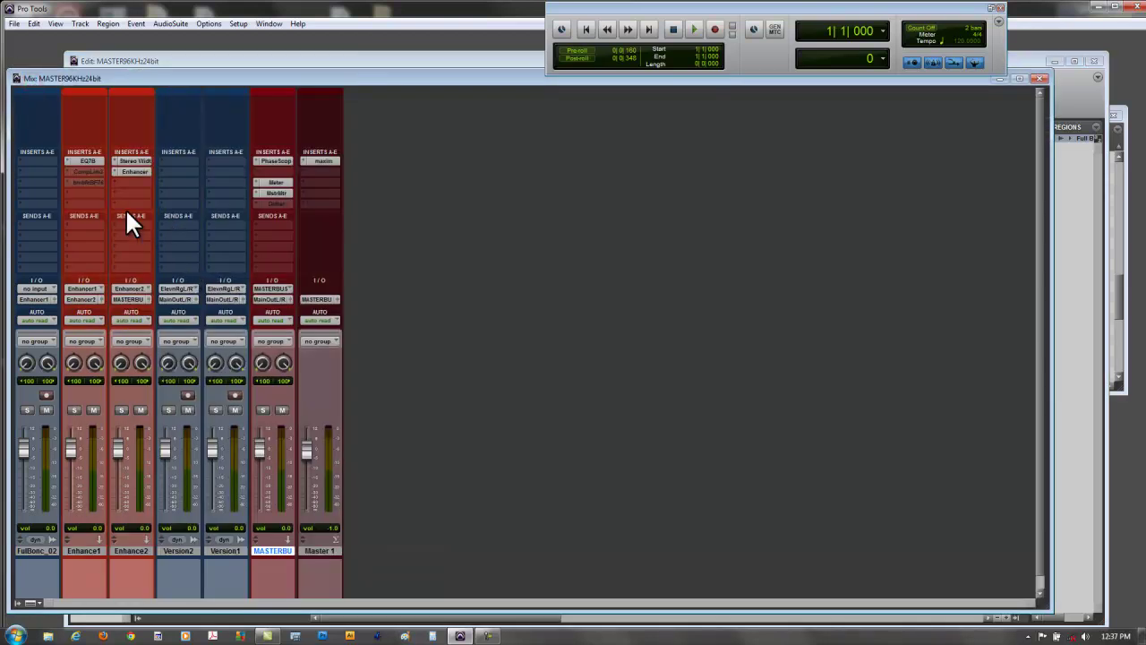
pyautogui.click(87, 162)
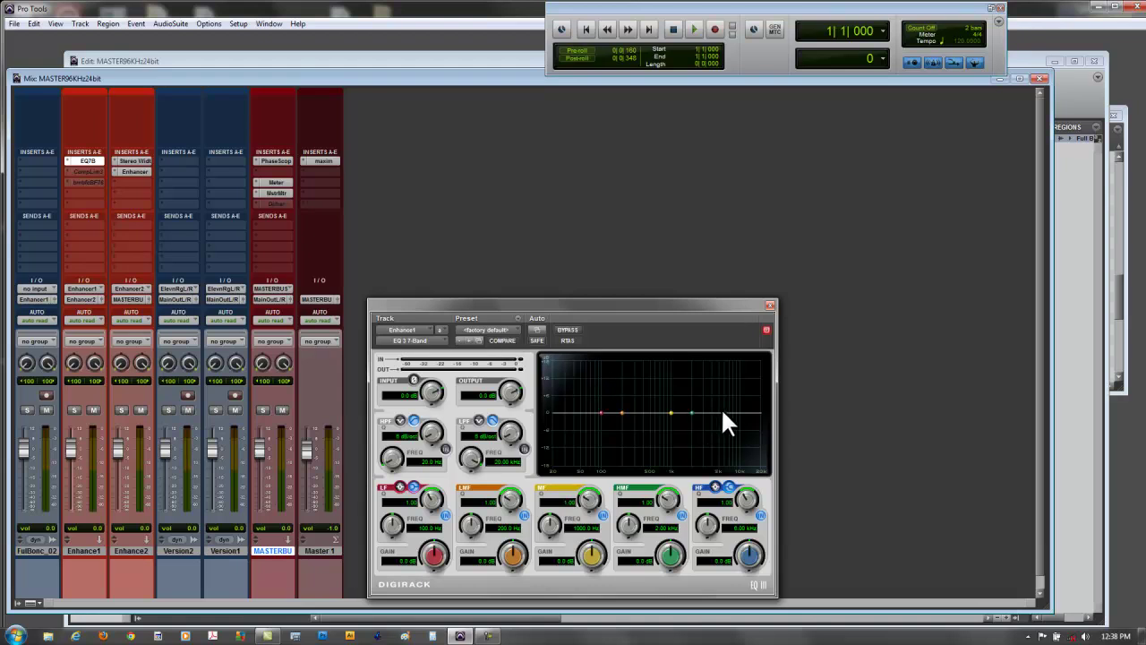
pyautogui.moveTo(725, 413); pyautogui.dragTo(724, 410)
pyautogui.moveTo(602, 415); pyautogui.dragTo(605, 419)
pyautogui.click(770, 305)
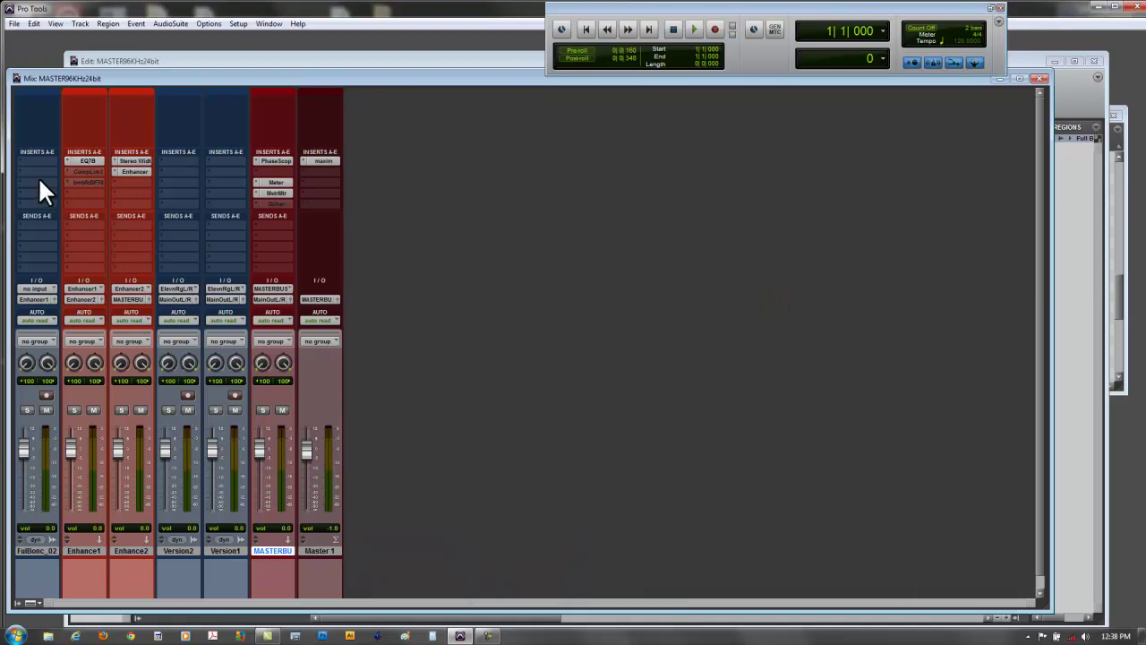
# Step: Review the settings of Stereo Width and Enhancer on Enhance2 and of the maxim limiter on Master 1
pyautogui.click(126, 161)
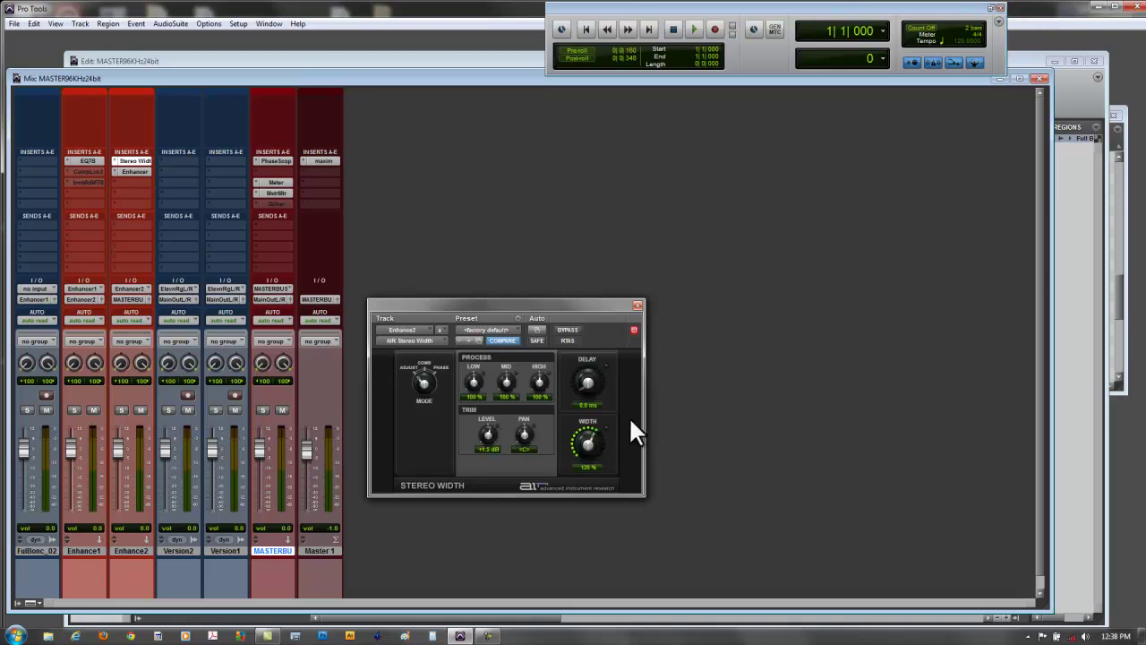
pyautogui.click(639, 305)
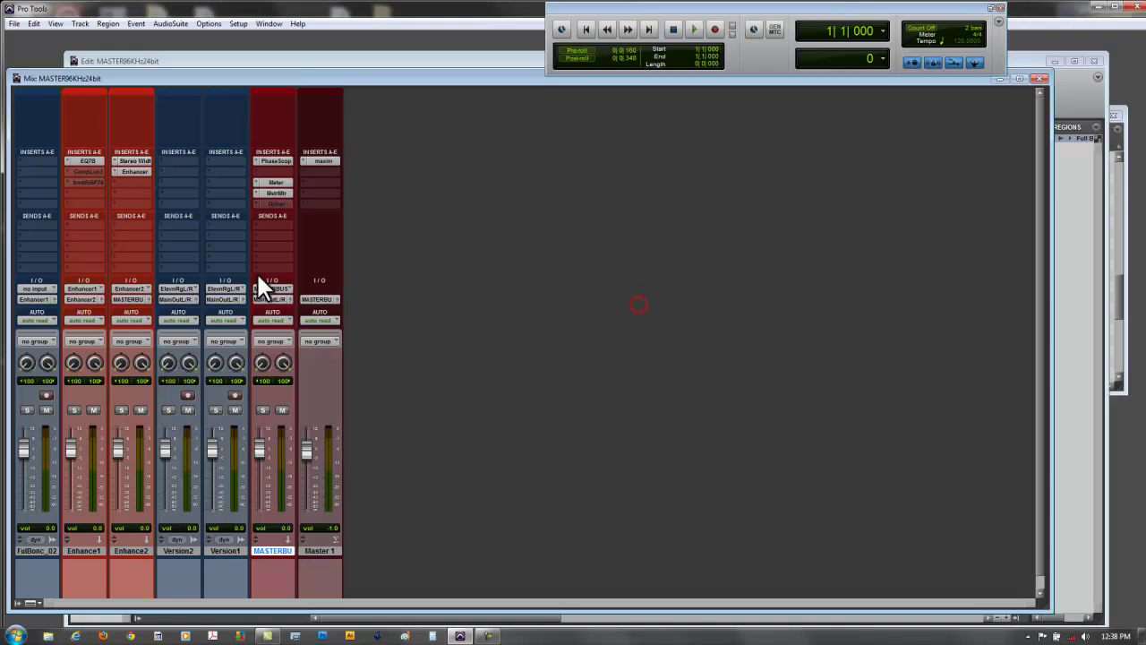
pyautogui.click(132, 171)
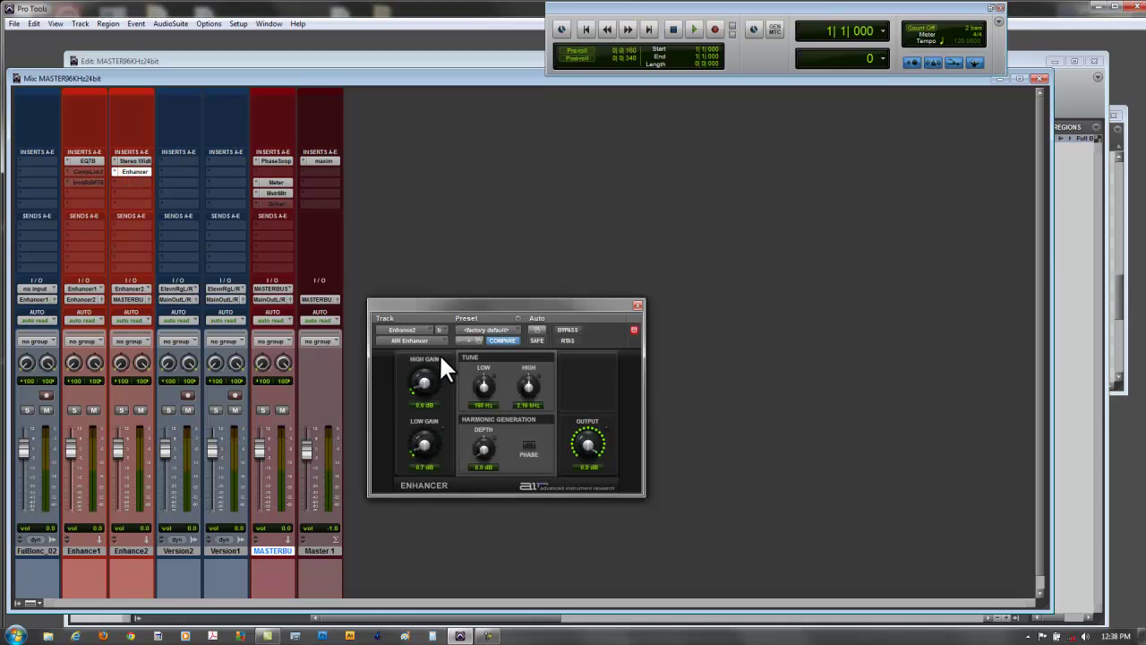
pyautogui.click(639, 303)
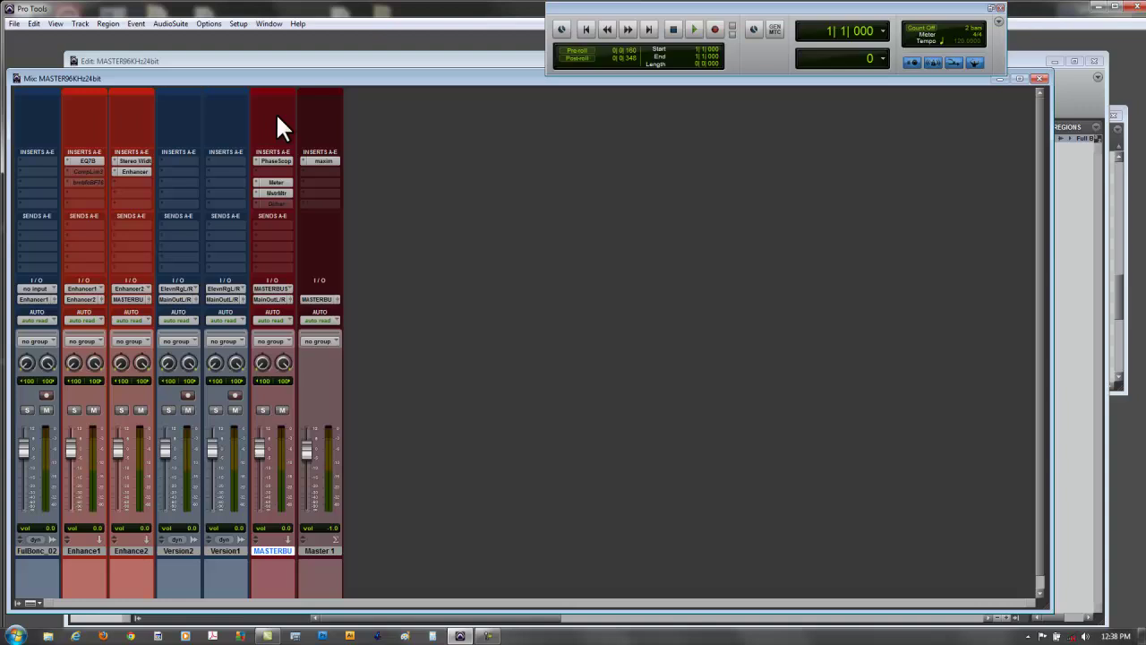
pyautogui.click(319, 161)
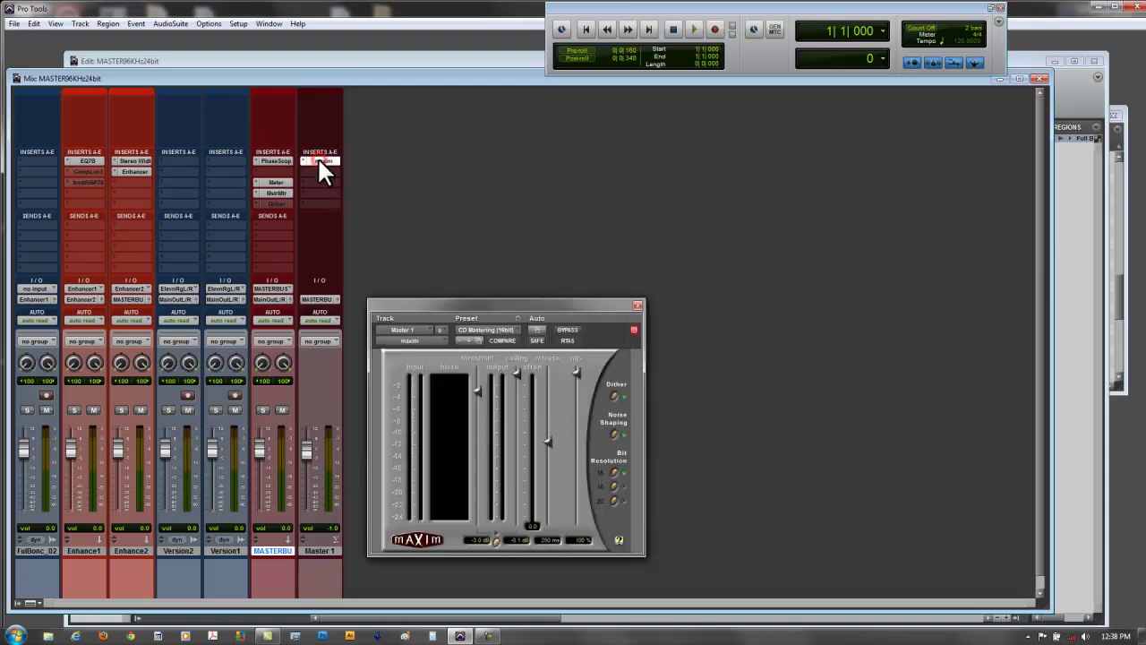
pyautogui.click(636, 306)
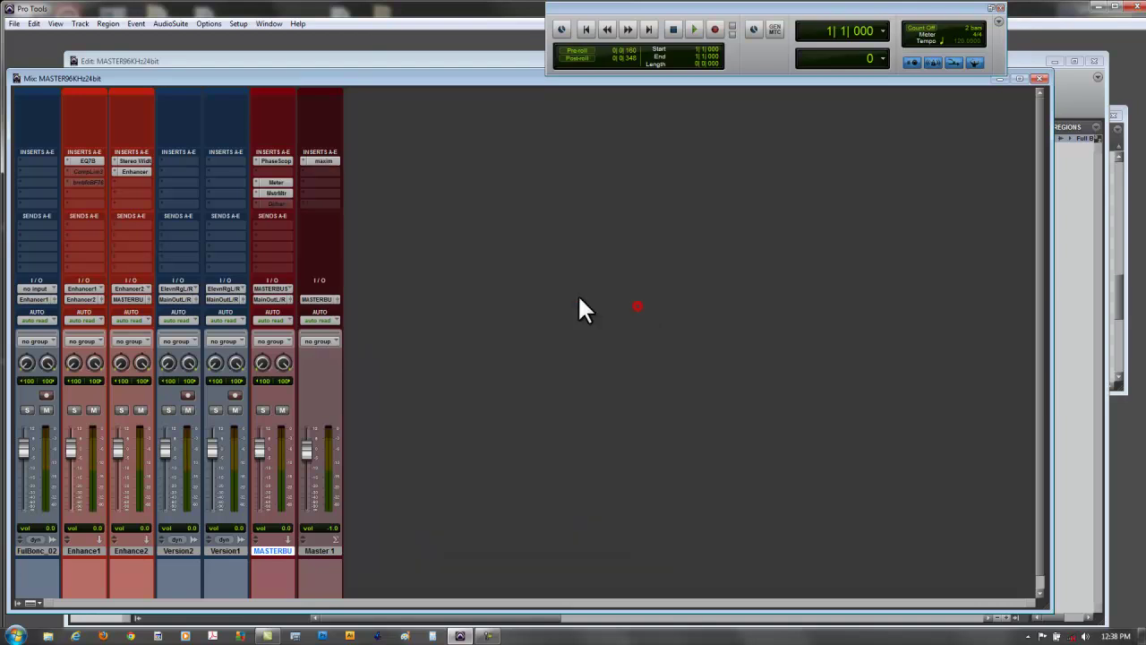
# Step: Switch PhaseScope on MASTERBUS to LEQ(A), play the mix to check its loudness, and stop playback
pyautogui.click(279, 160)
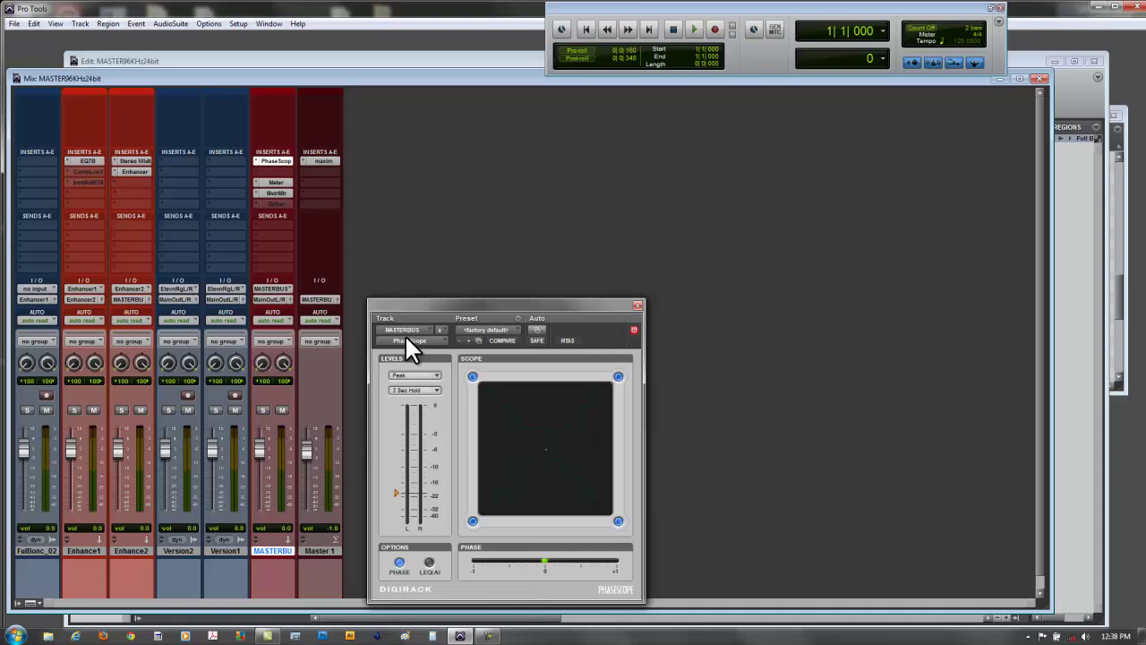
pyautogui.click(428, 564)
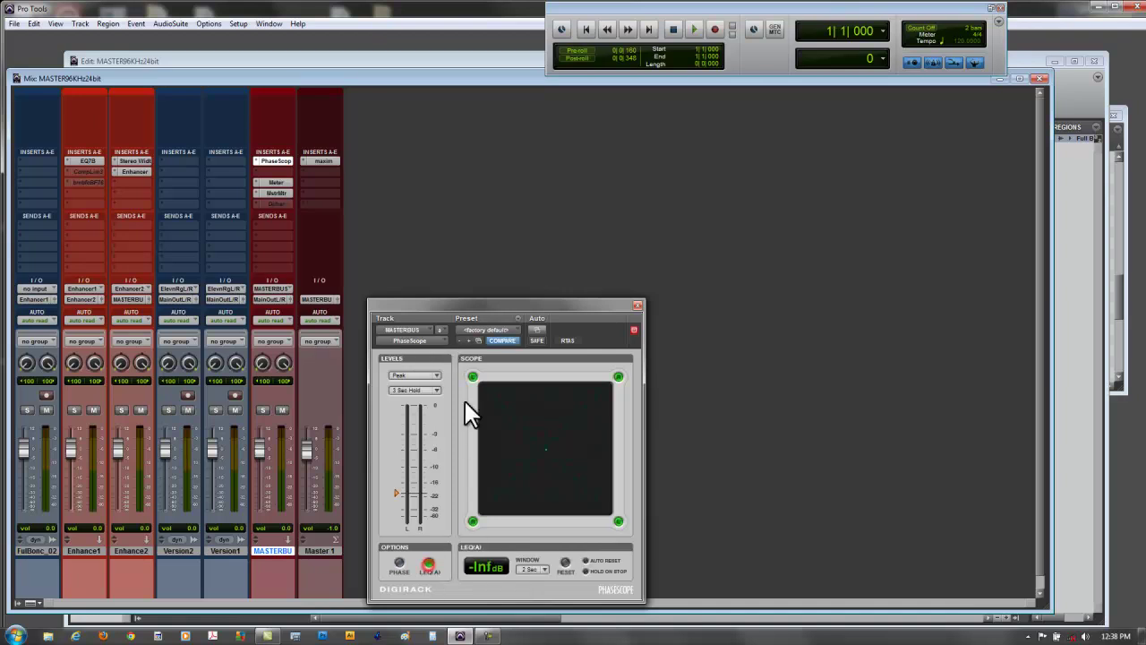
pyautogui.click(694, 30)
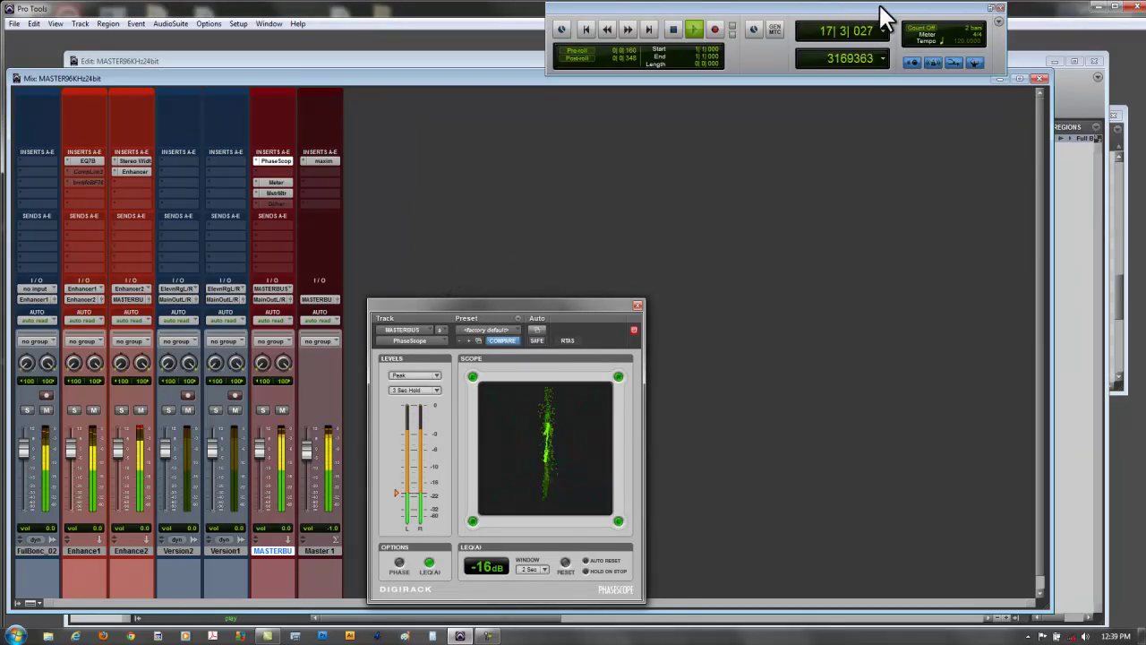
pyautogui.click(671, 28)
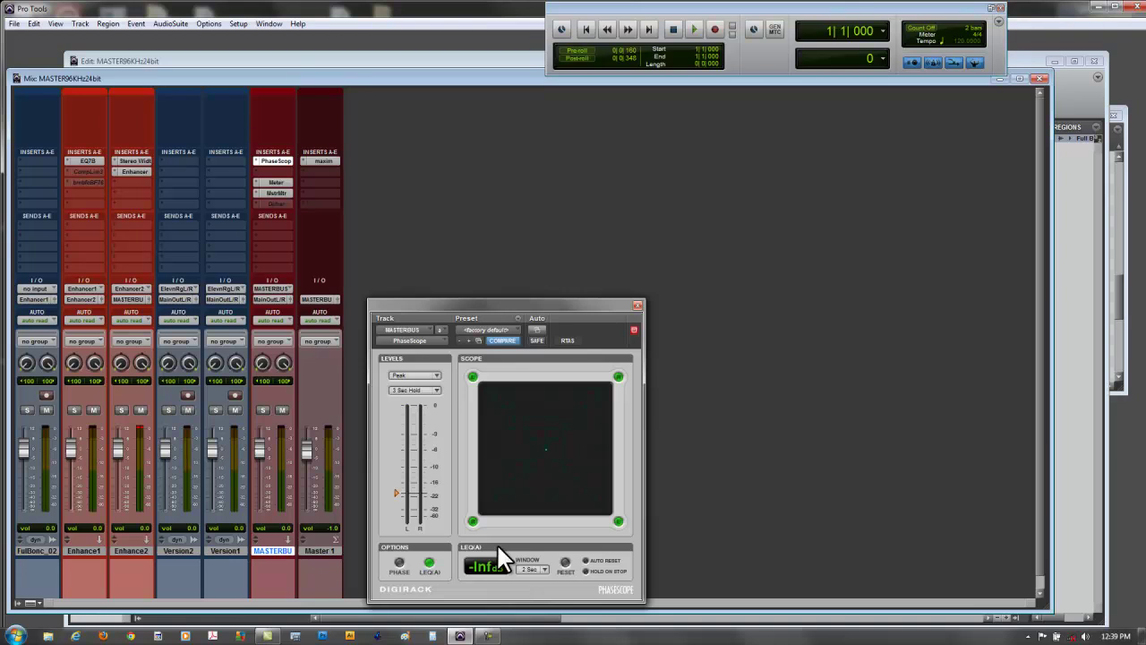
pyautogui.click(638, 306)
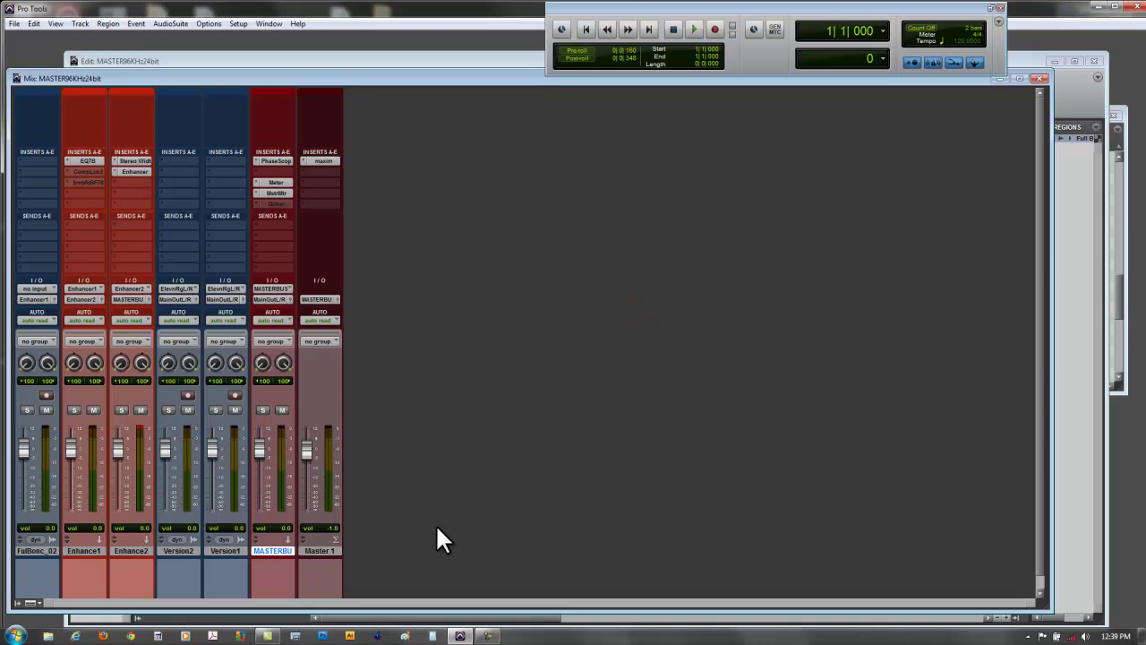
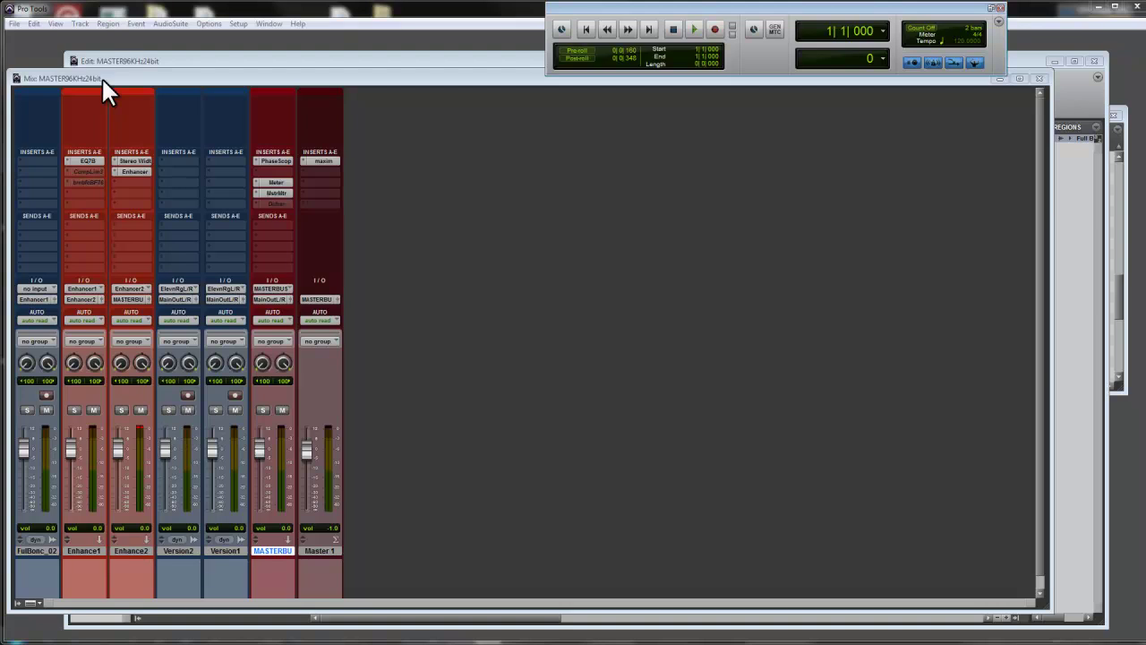
# Step: Make the inactive Dither insert on MASTERBUS active
pyautogui.click(257, 204)
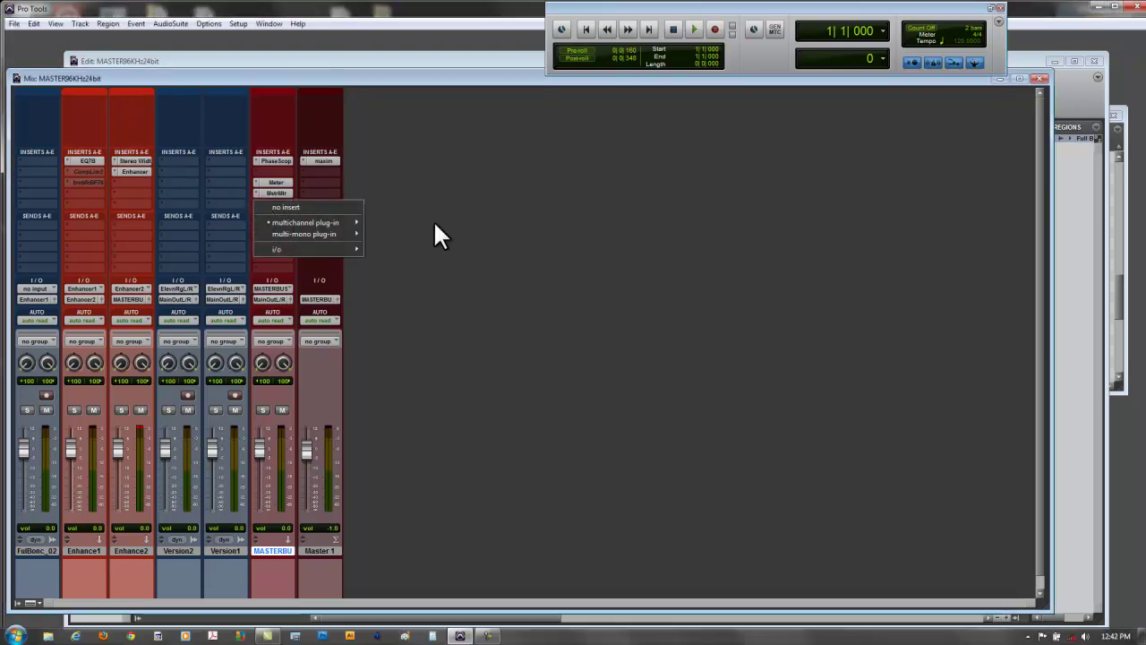
pyautogui.click(435, 232)
pyautogui.rightClick(270, 205)
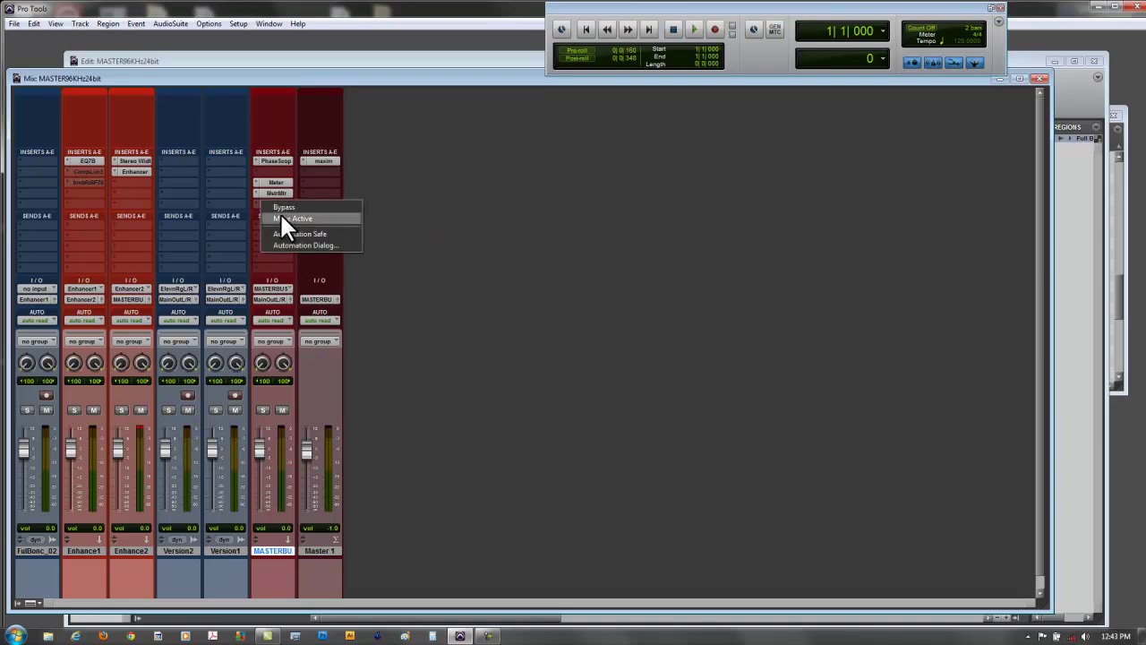
pyautogui.click(281, 218)
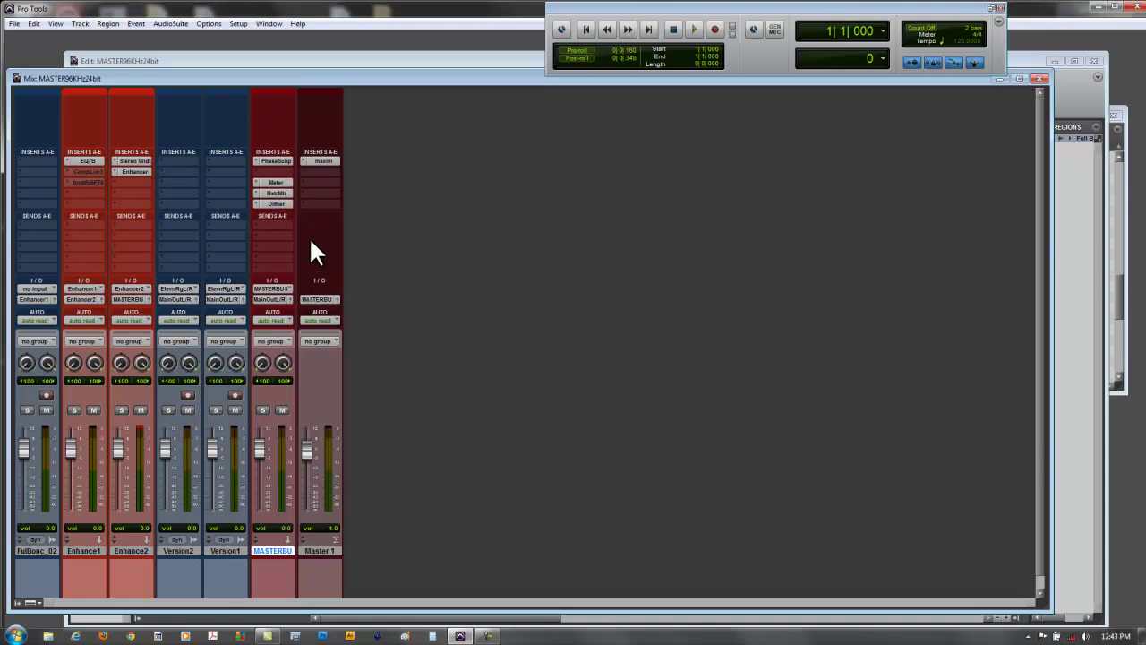
# Step: Check the Master 1 output and MASTERBUS input routing choices, and review Dither's bit resolution and Noise Shaping
pyautogui.click(324, 300)
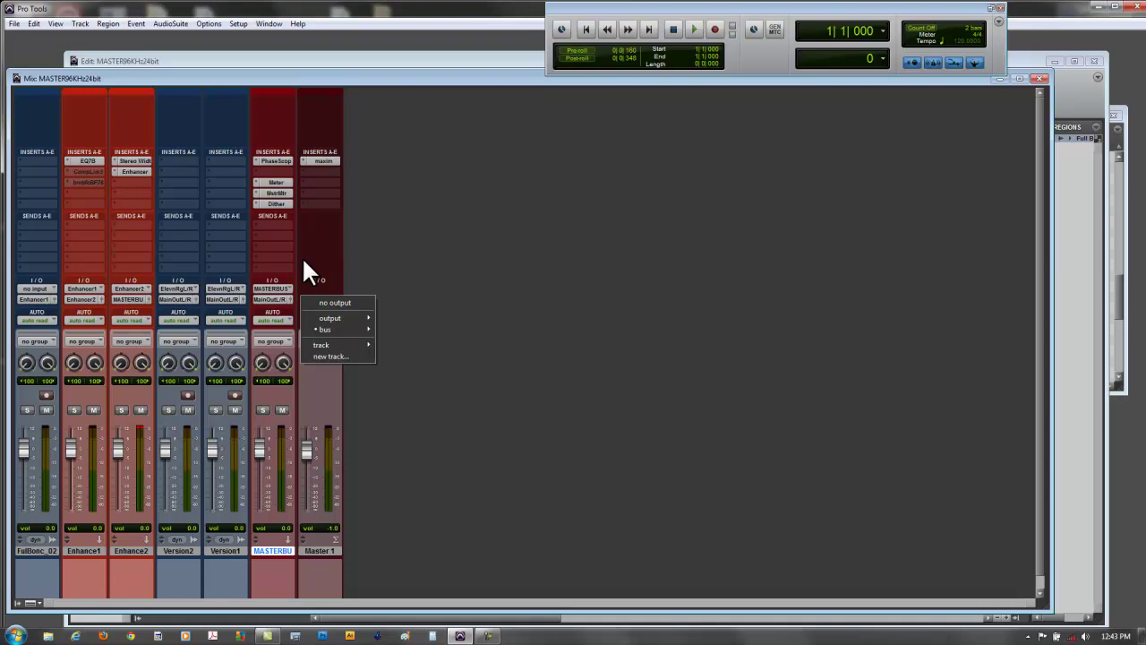
pyautogui.click(270, 284)
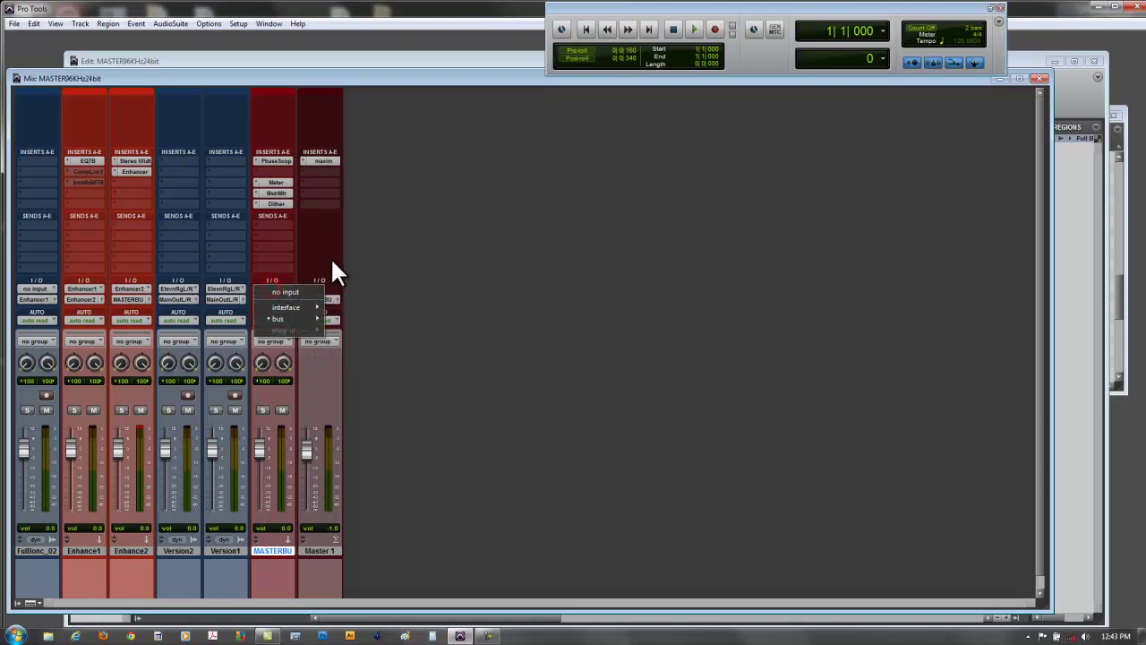
pyautogui.click(274, 204)
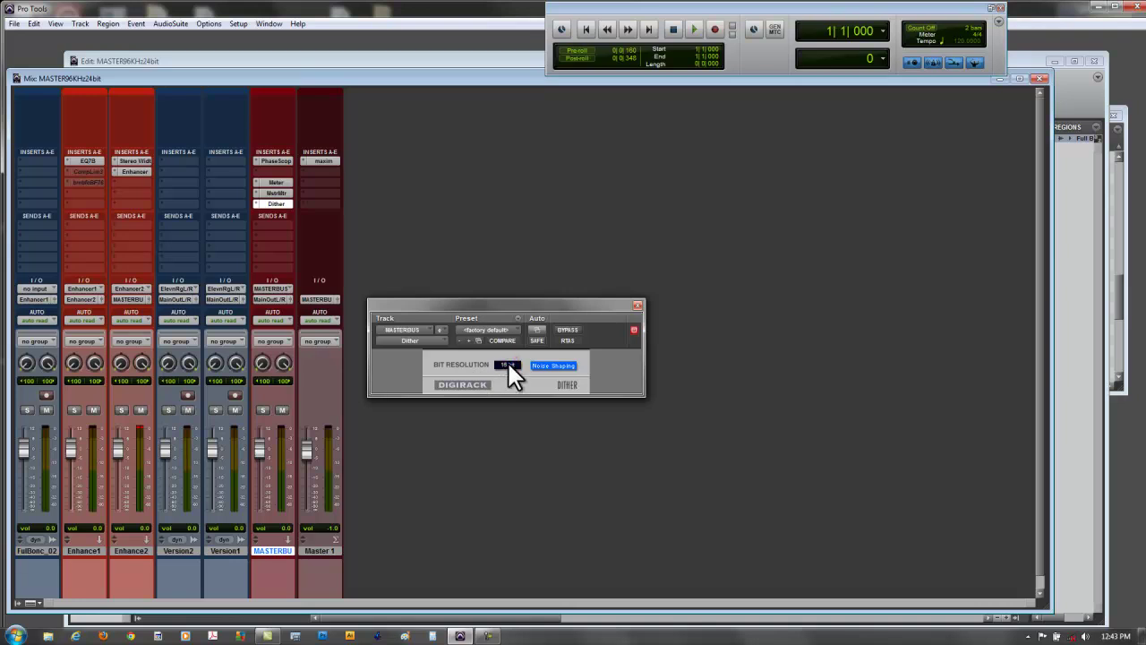
pyautogui.click(534, 365)
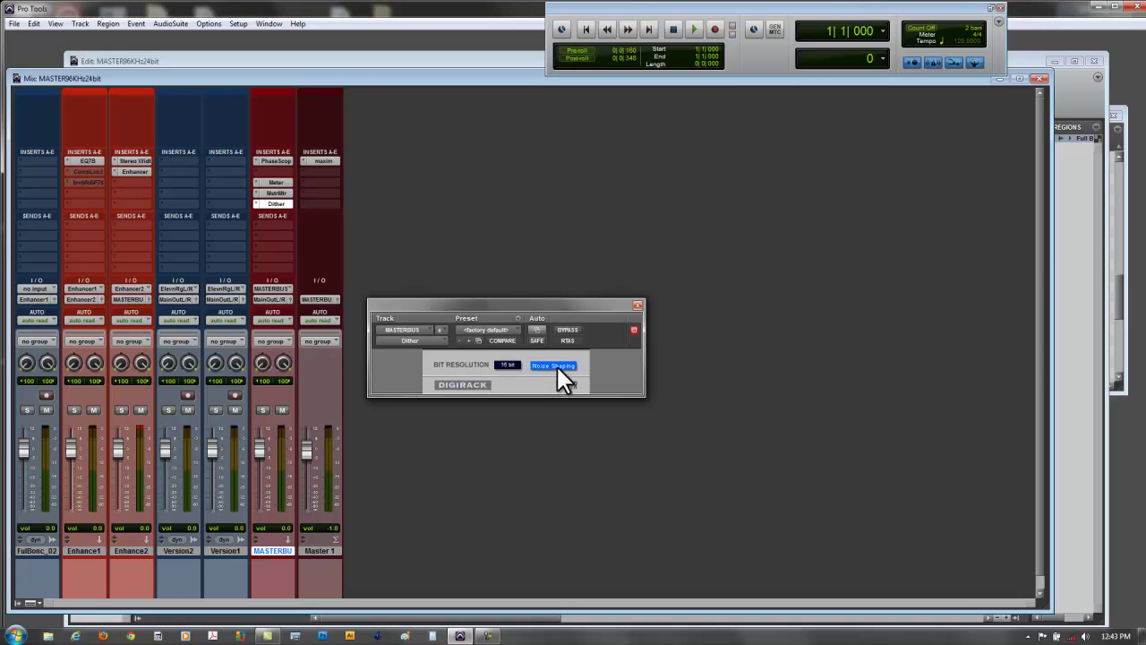
pyautogui.click(556, 364)
pyautogui.click(556, 365)
pyautogui.click(638, 305)
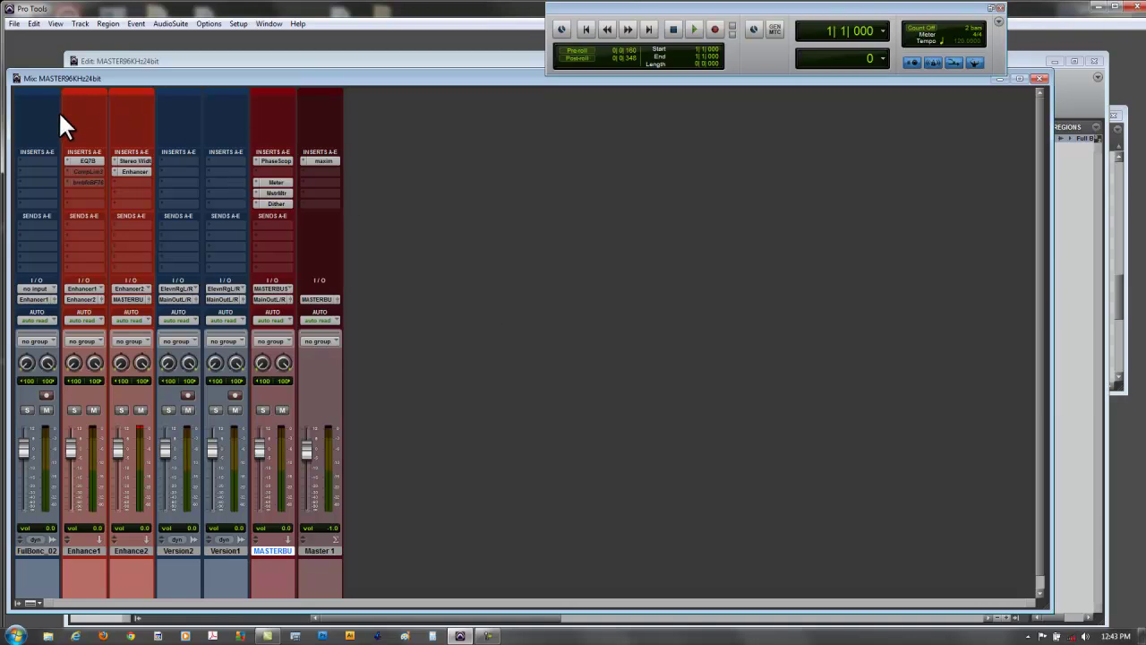
pyautogui.click(14, 24)
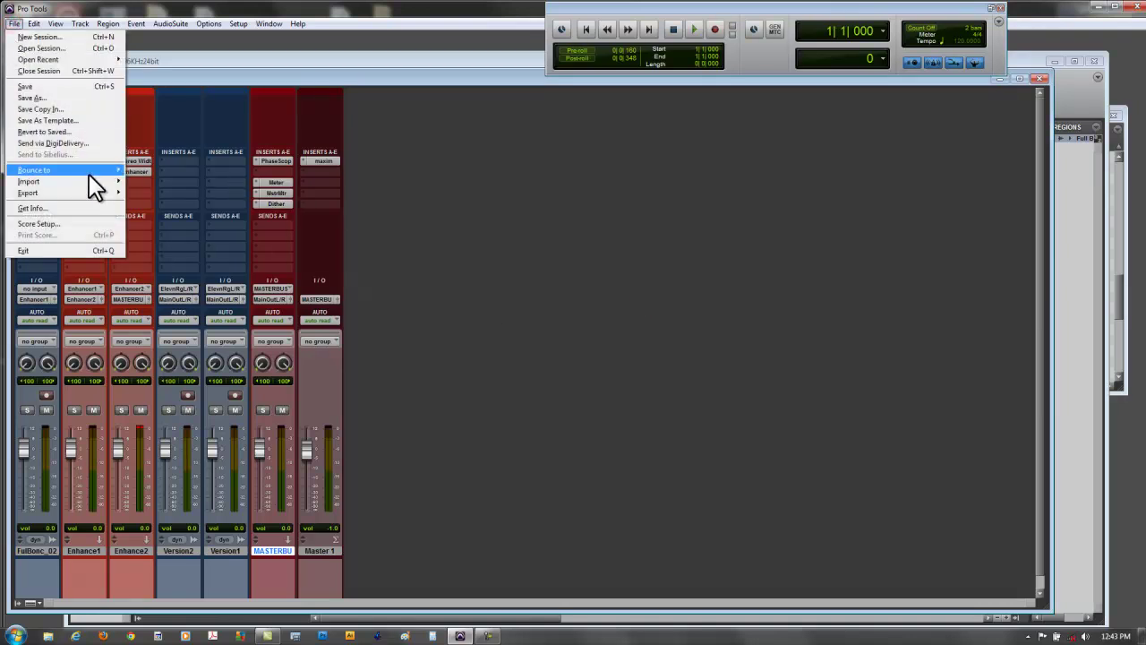
pyautogui.moveTo(89, 174)
pyautogui.click(153, 169)
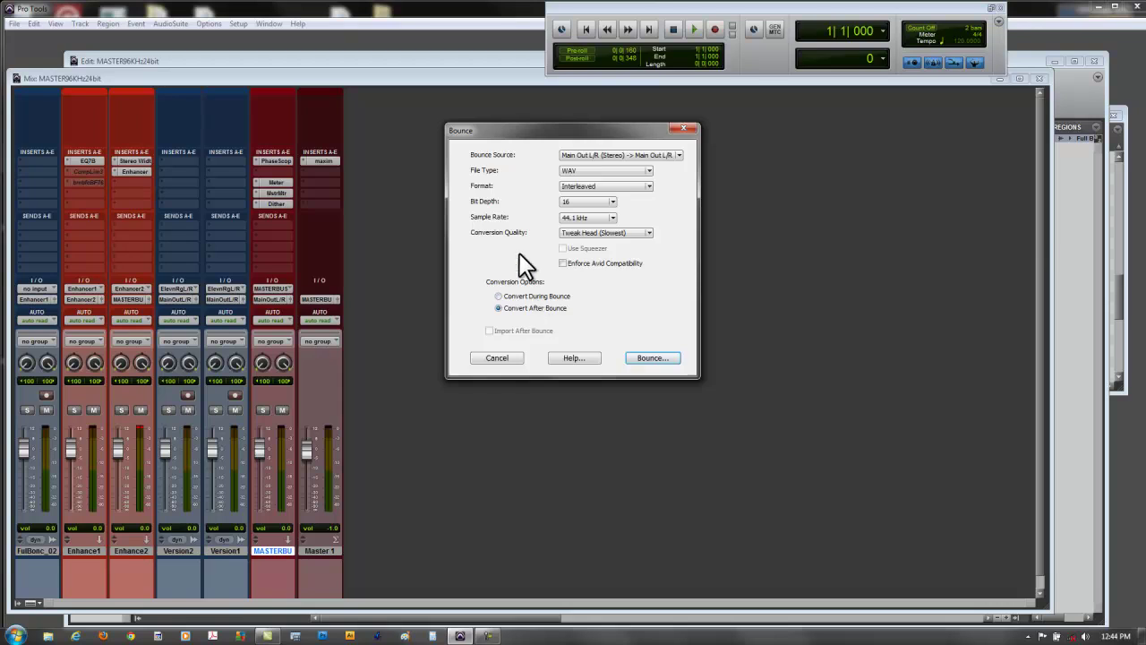
pyautogui.click(644, 170)
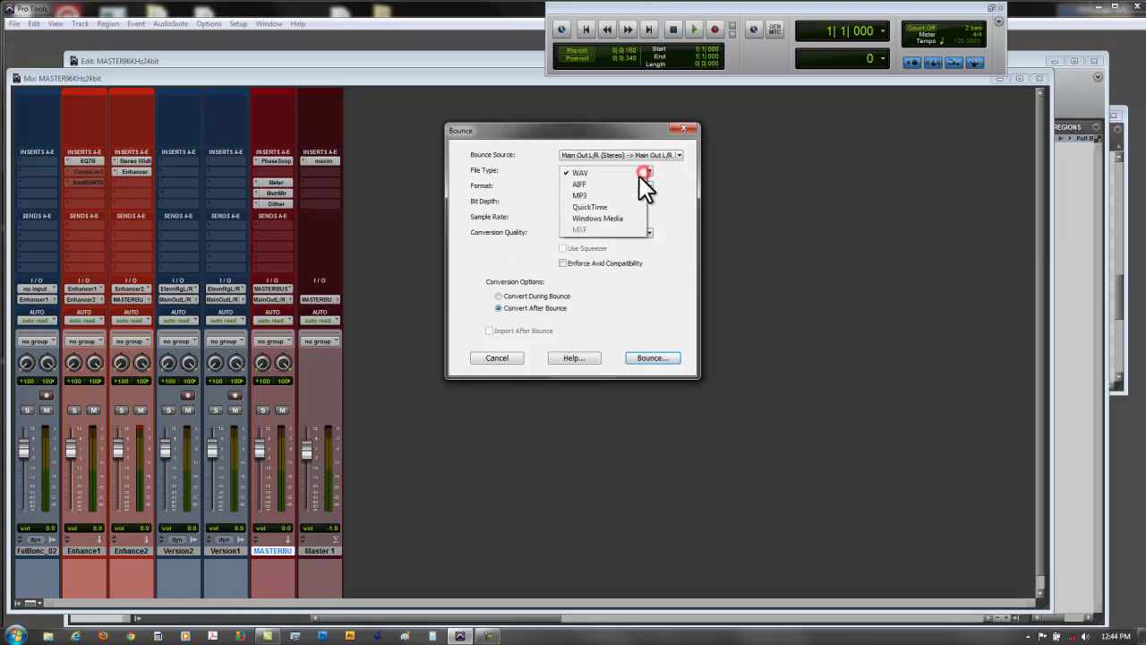
pyautogui.click(626, 193)
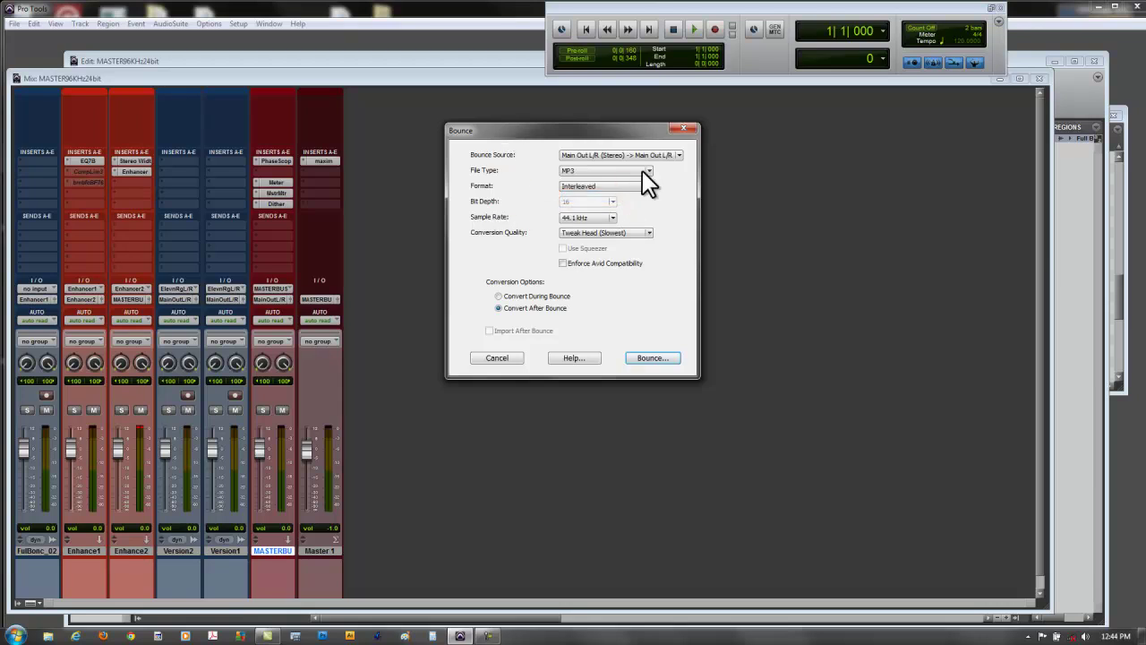
pyautogui.click(685, 130)
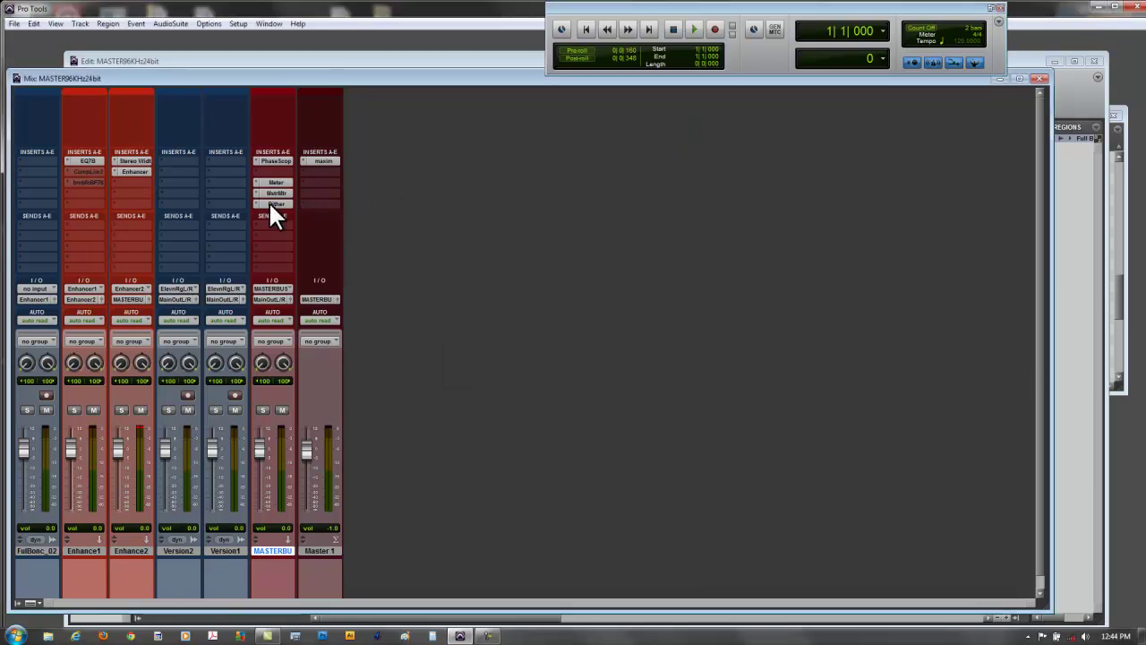
# Step: Make the Dither insert on MASTERBUS inactive and reopen the bounce-to-disk settings to choose another file type
pyautogui.rightClick(270, 204)
pyautogui.click(288, 216)
pyautogui.click(16, 23)
pyautogui.moveTo(60, 169)
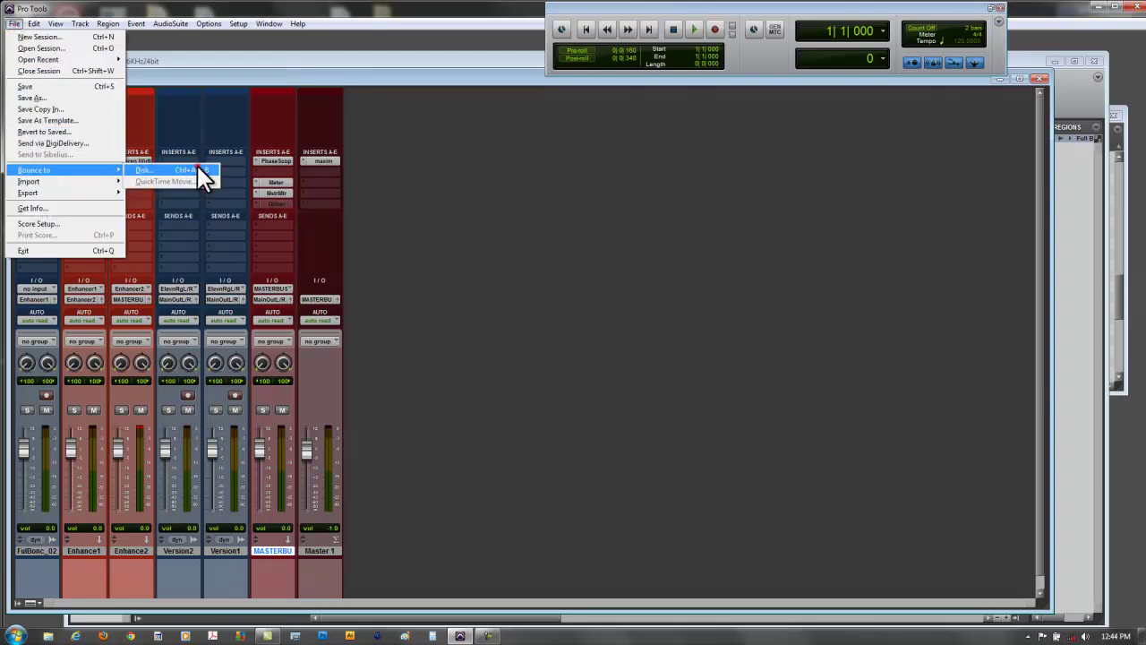
pyautogui.click(204, 178)
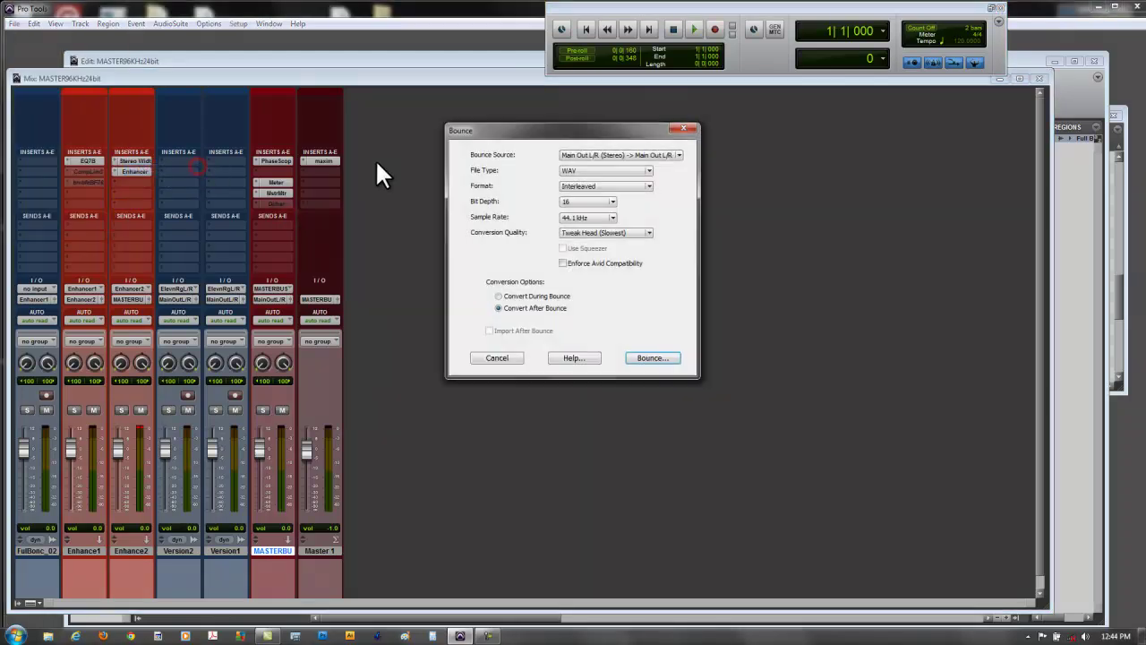
pyautogui.click(597, 171)
pyautogui.click(593, 201)
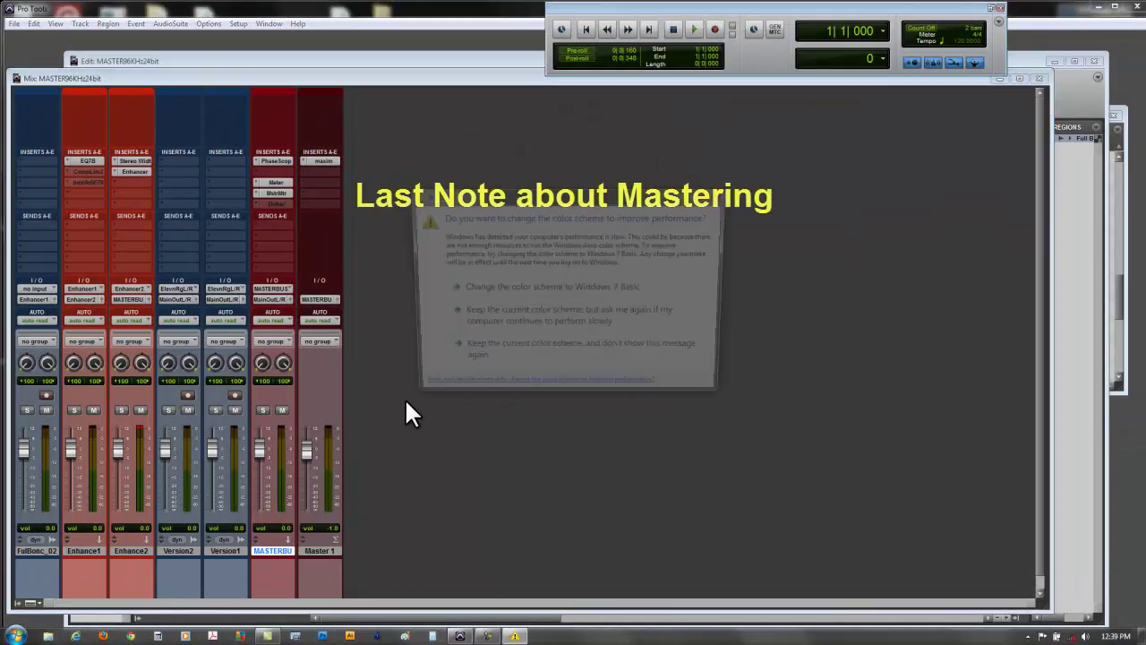
# Step: Dismiss the Windows color scheme performance message without choosing any of its options
pyautogui.click(725, 191)
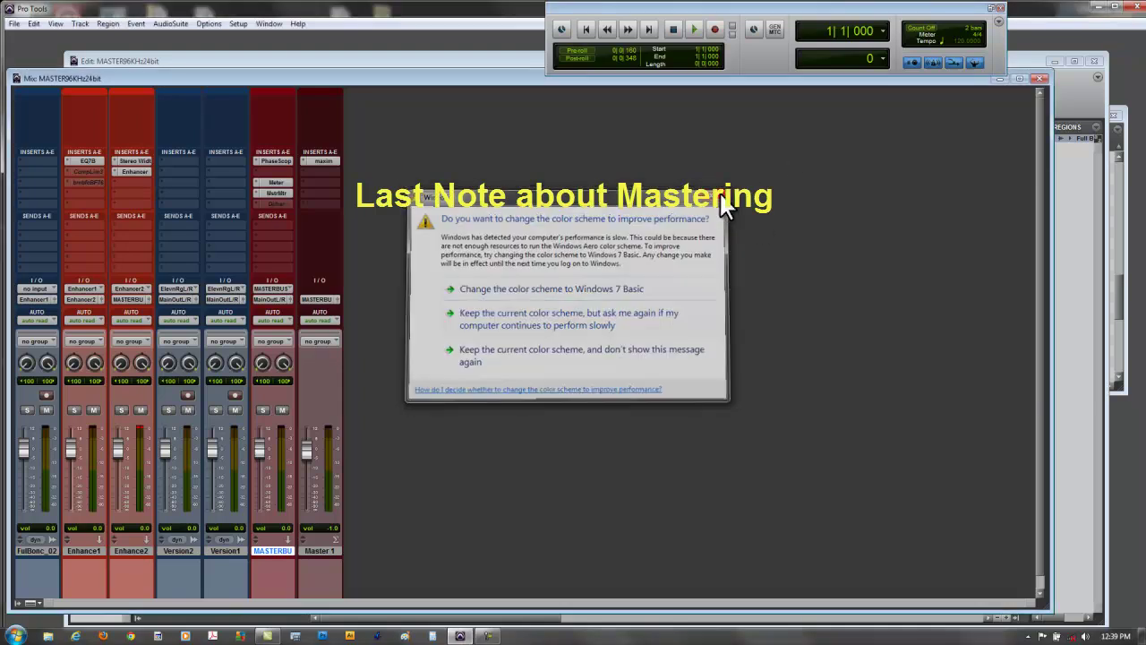